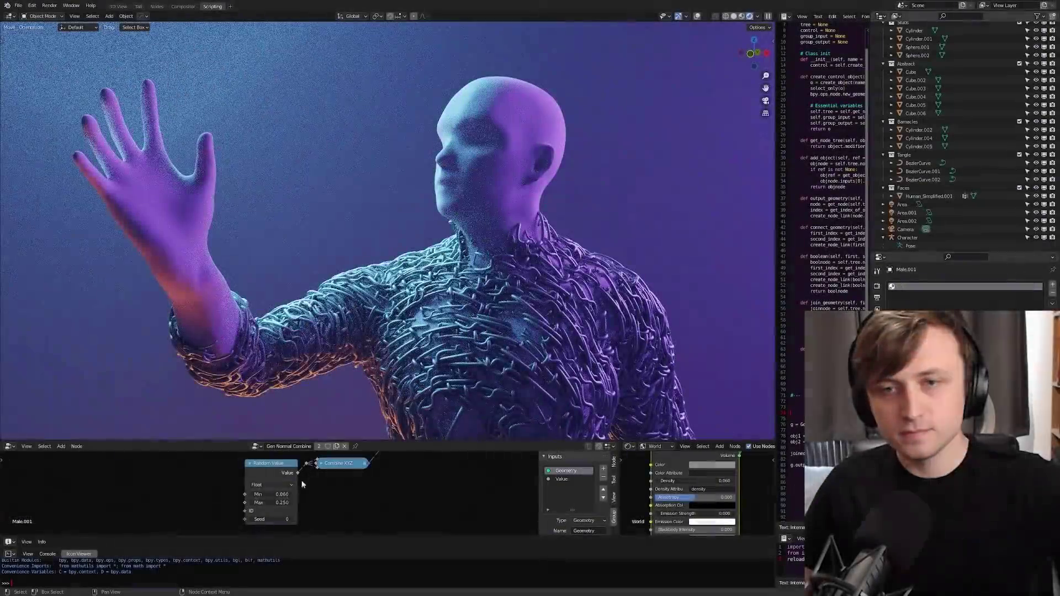
Step: Adjust the Max of the Random Value node driving the strands on the figure's body
mouse_move(282, 503)
mouse_down()
mouse_move(292, 495)
mouse_move(274, 494)
mouse_up()
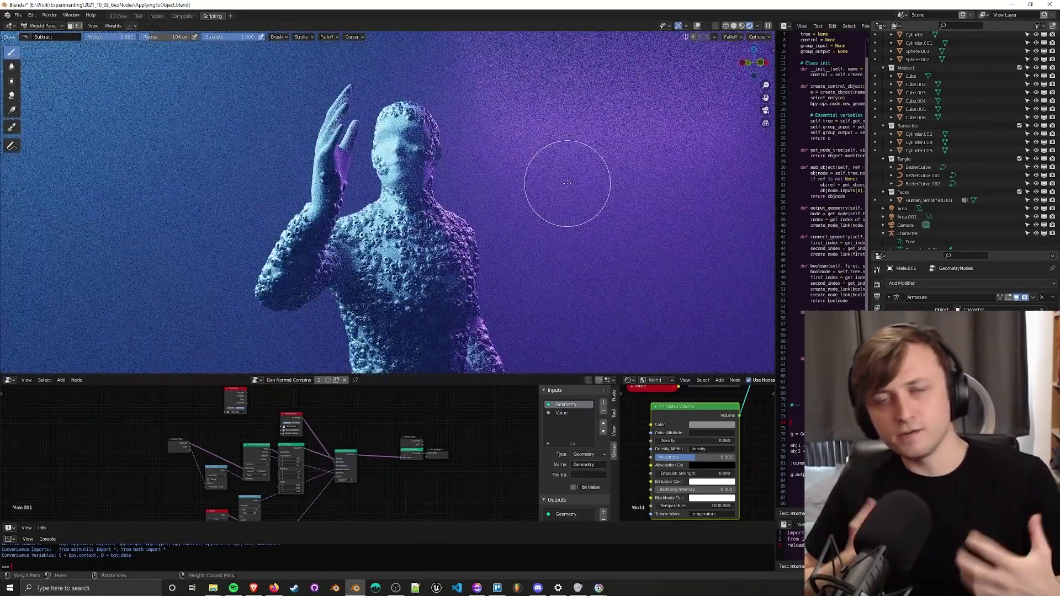
Step: Paint over the figure's torso with the Subtract weight brush and switch the brush to Darken
middle_drag(567, 184, 478, 183)
mouse_move(415, 156)
mouse_down()
mouse_move(426, 335)
mouse_move(462, 293)
mouse_up()
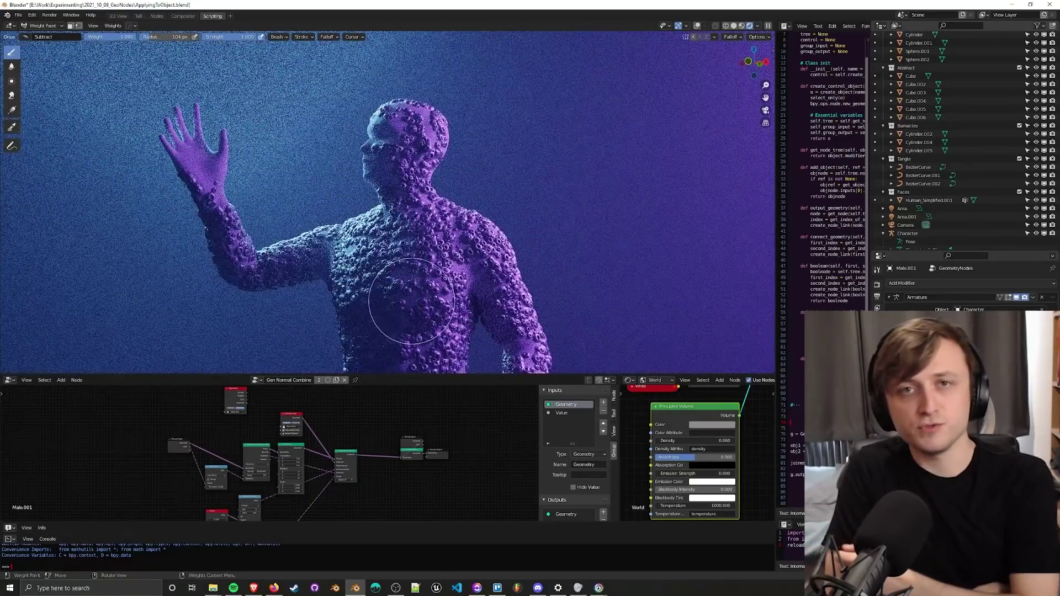
click(26, 36)
click(71, 63)
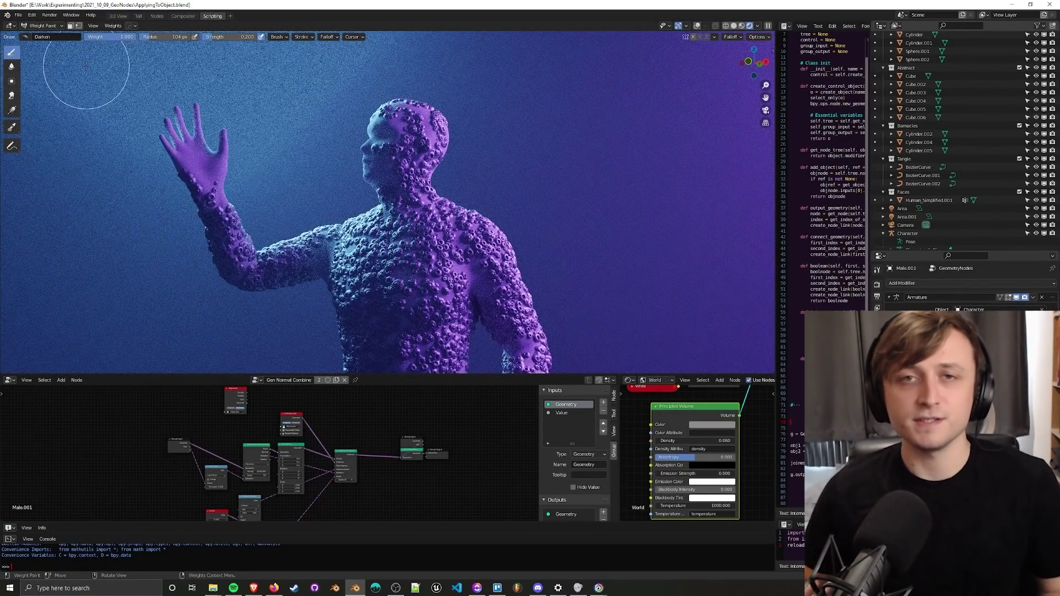
click(26, 37)
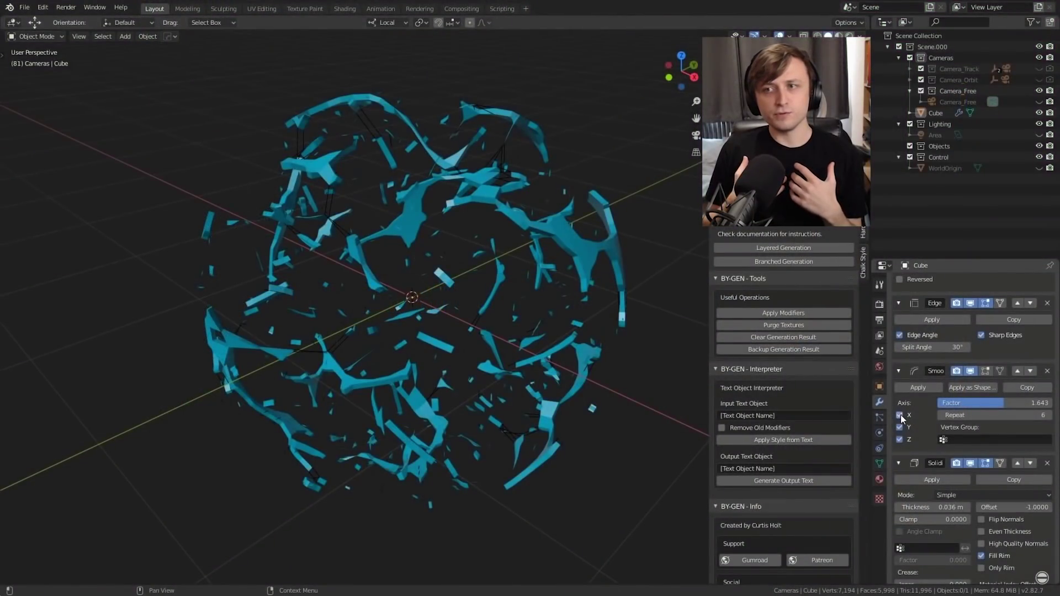
Step: Toggle the Smooth modifier's X, Y and Z axes off and on to compare their effect on the shape
click(900, 415)
click(900, 415)
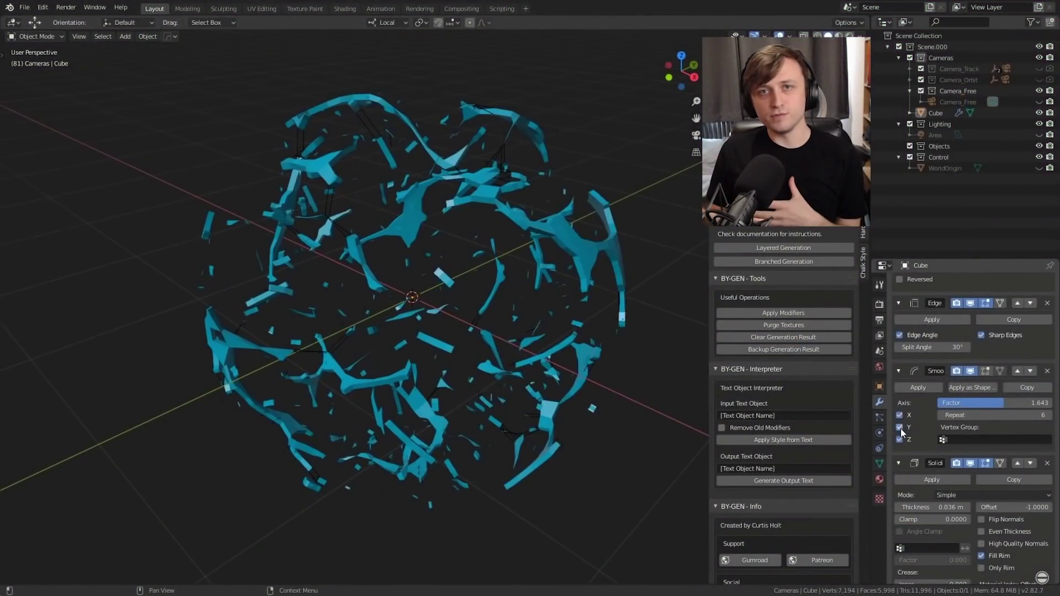
click(900, 428)
click(900, 429)
click(899, 441)
click(899, 441)
click(899, 441)
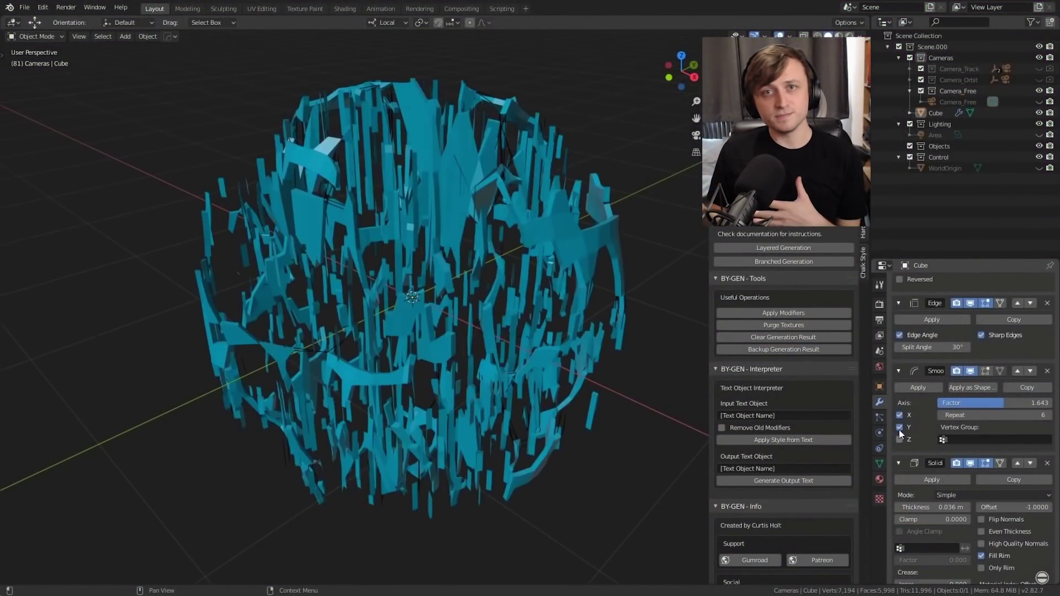
click(899, 429)
click(900, 427)
click(901, 439)
click(900, 439)
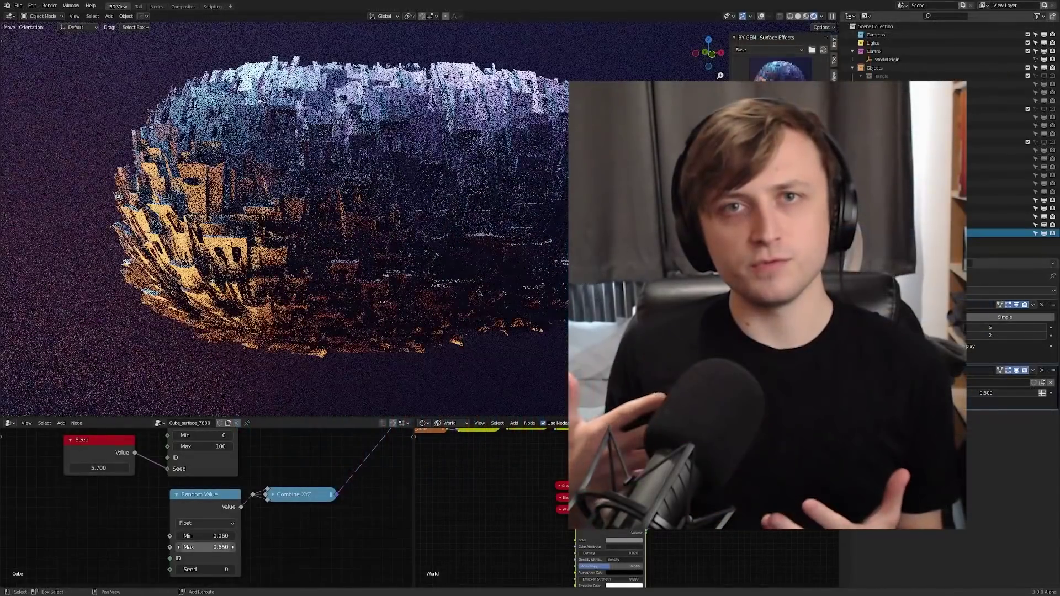
Step: Set the Max of the float Random Value node feeding Combine XYZ to 0.530
mouse_move(206, 547)
mouse_down()
mouse_move(180, 547)
mouse_move(199, 547)
mouse_up()
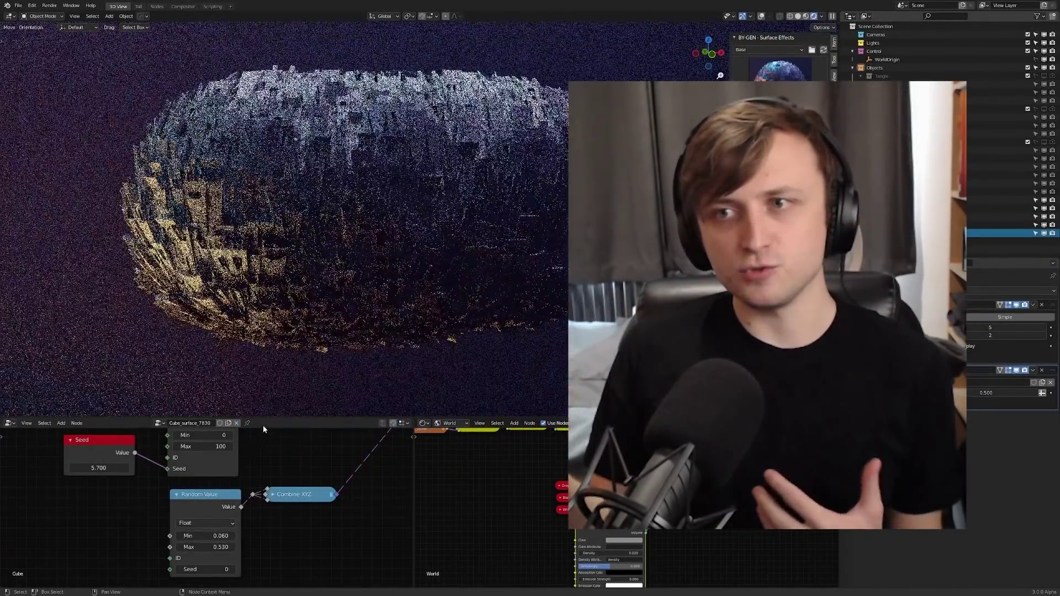
middle_drag(277, 458, 265, 523)
middle_drag(228, 432, 236, 539)
scroll(235, 538, down, 1)
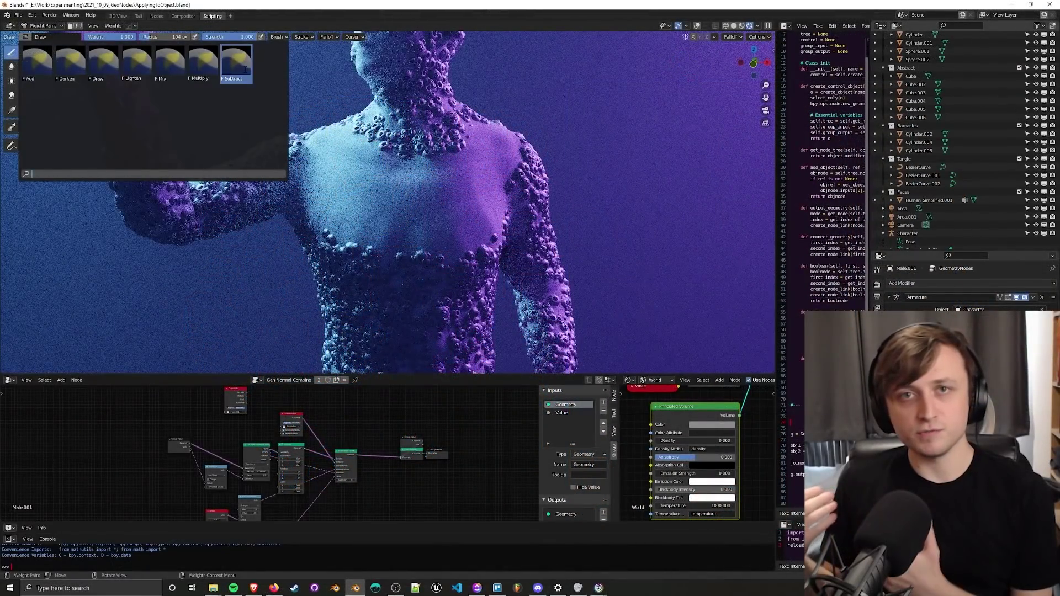
Step: Choose the Subtract weight brush and paint over the bare chest of the figure
click(245, 69)
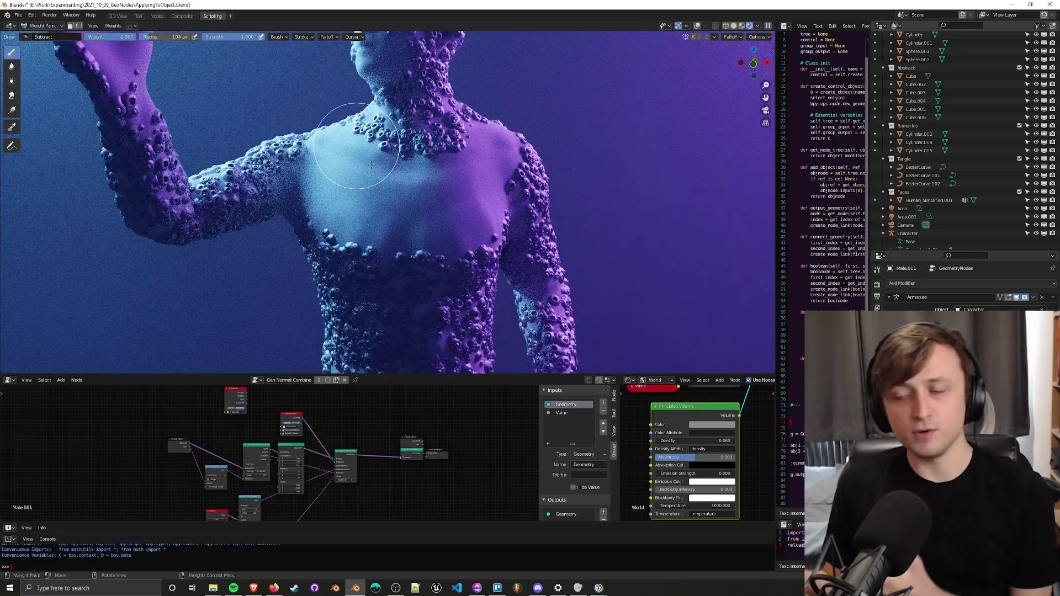
mouse_move(370, 165)
mouse_down()
mouse_move(421, 209)
mouse_move(469, 302)
mouse_up()
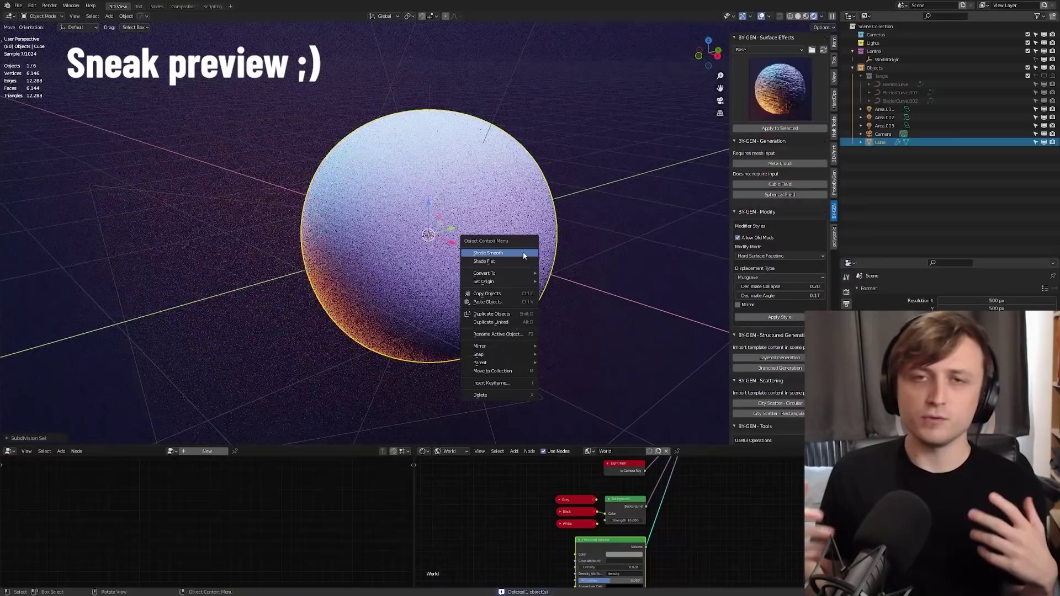
Step: Delete the Tangle collection together with its curves from the scene
click(497, 386)
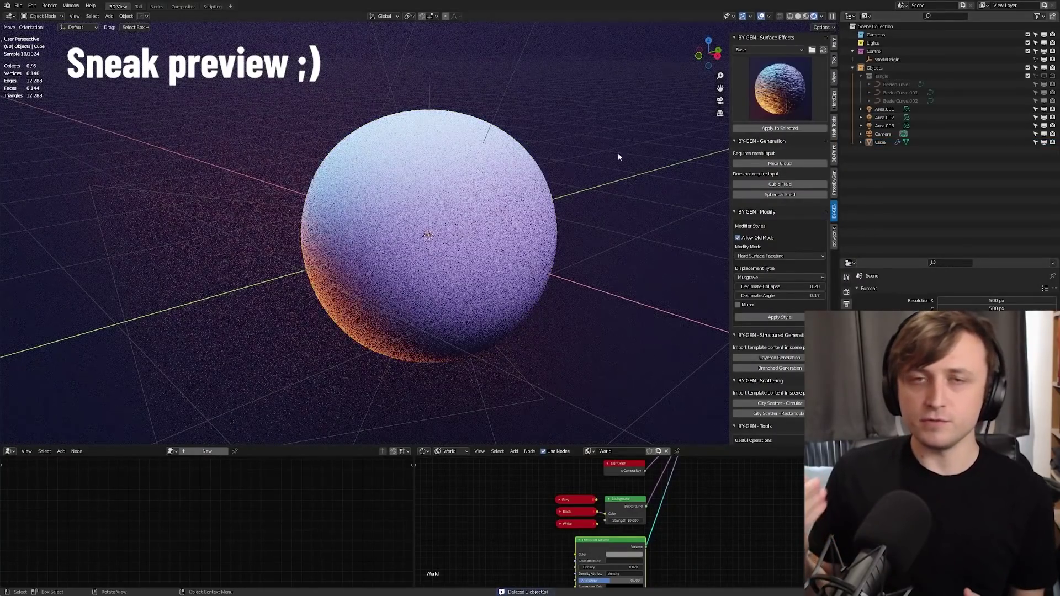
click(862, 75)
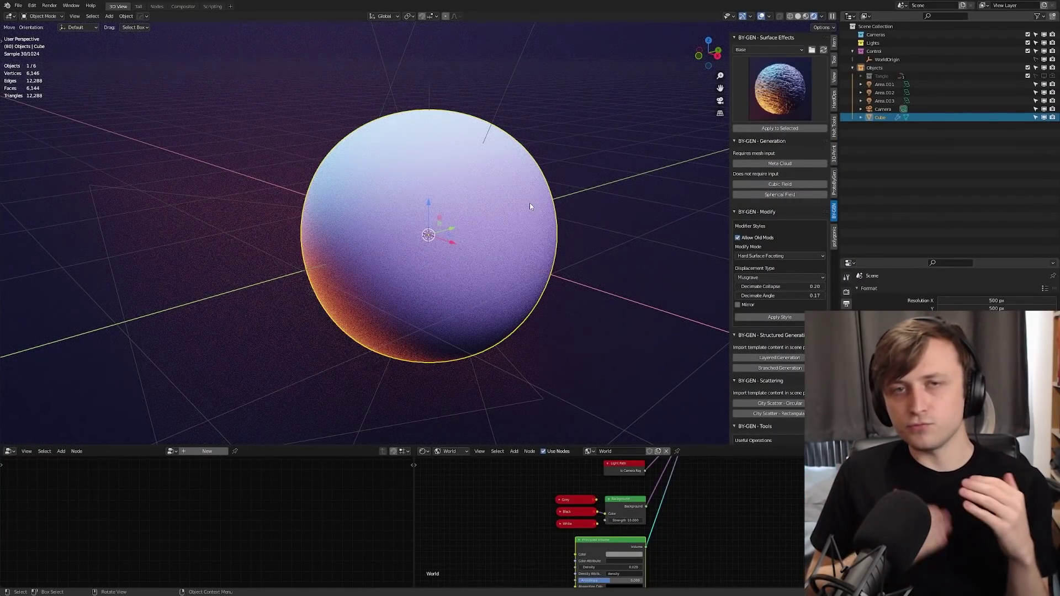
scroll(530, 209, up, 2)
right_click(884, 76)
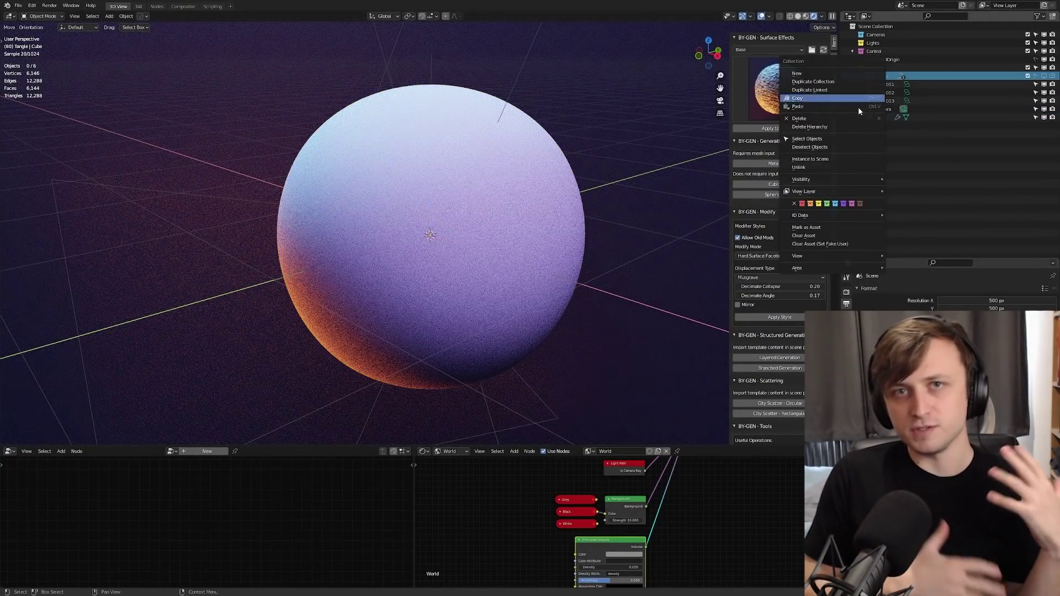
click(842, 128)
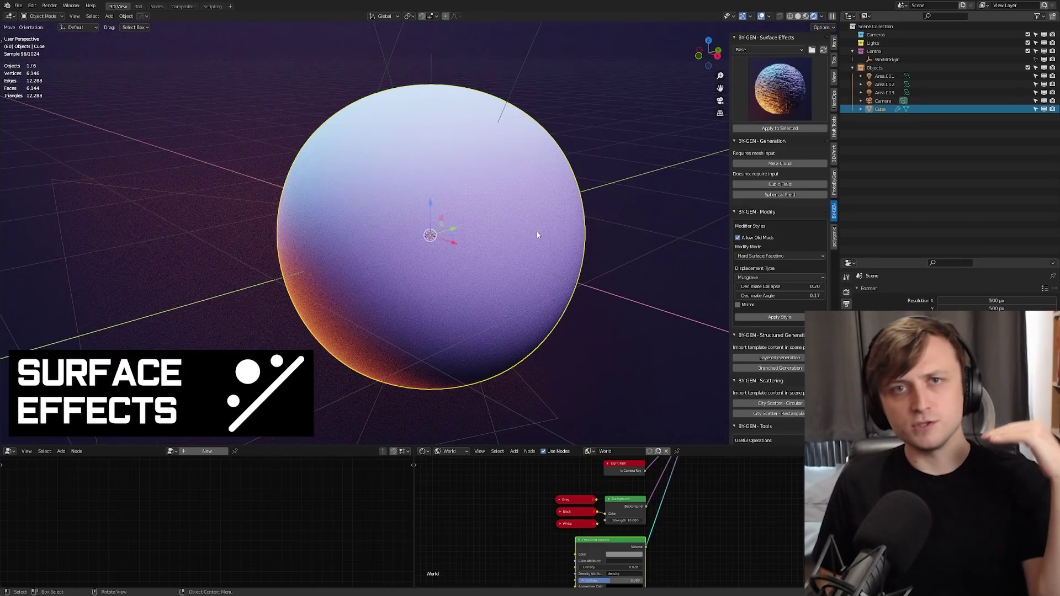
Step: Apply the Tangle surface effect to the selected sphere
click(784, 88)
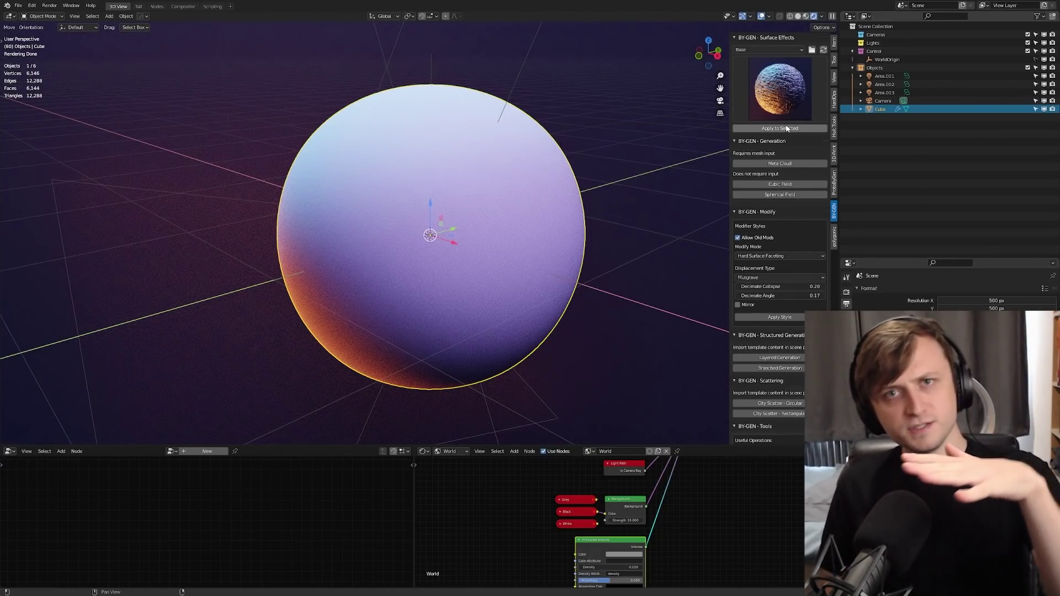
click(787, 128)
key(a)
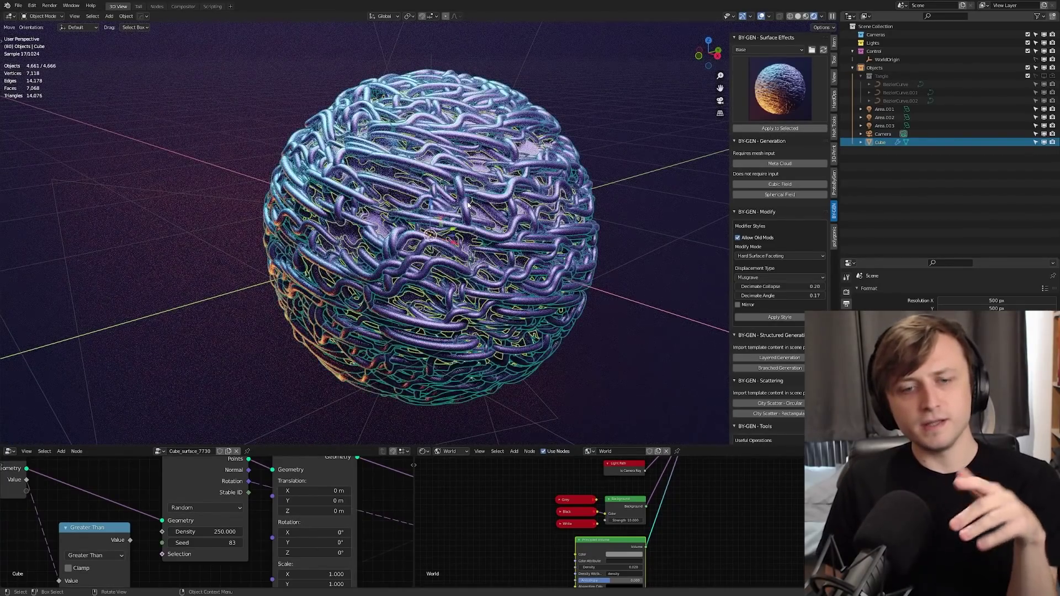
Step: Set the Density of the Distribute Points on Faces node to 1000
middle_drag(232, 539, 250, 554)
click(225, 546)
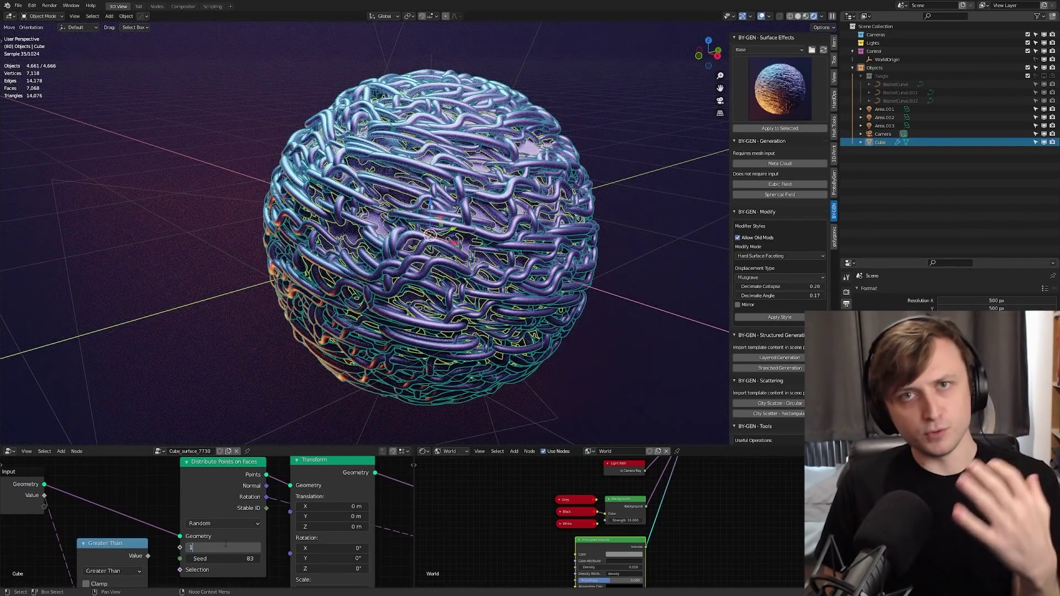
text(1000)
key(Return)
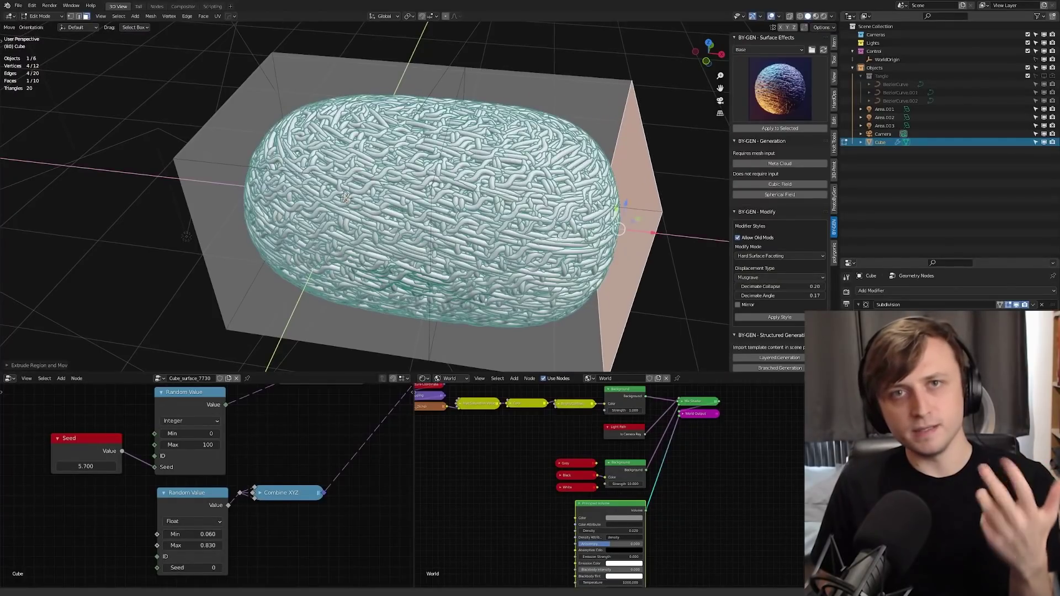
Step: Move the extruded end face along the X axis to reshape the body, and return to Object Mode
middle_drag(558, 237, 575, 224)
key(g)
key(x)
click(598, 225)
key(Tab)
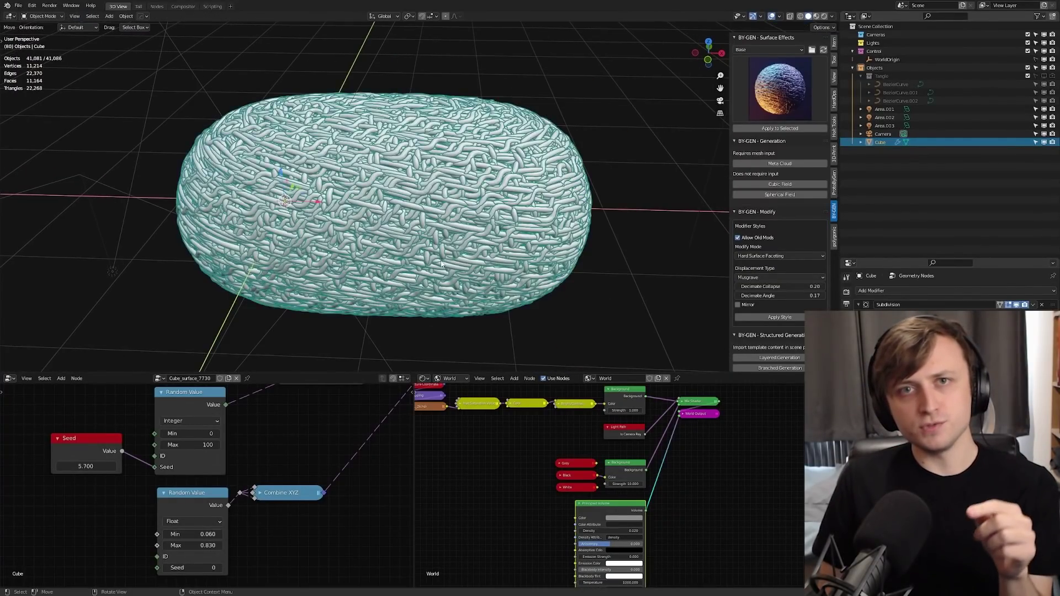
Step: Deselect everything and switch the viewport to rendered shading to view the elongated tangle surface
key(alt+a)
middle_drag(442, 264, 467, 220)
click(483, 198)
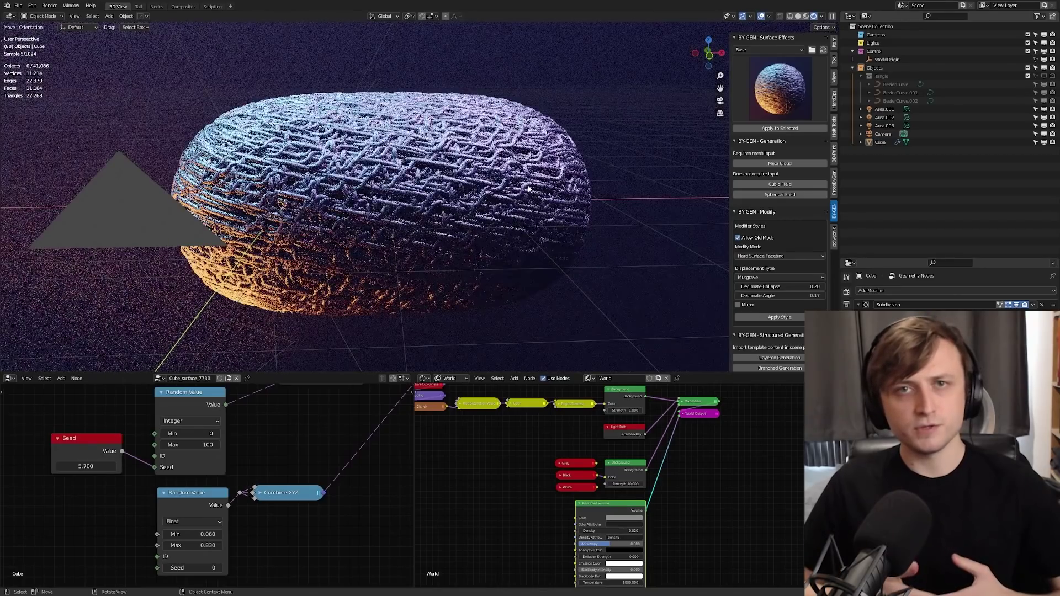
middle_drag(515, 189, 476, 194)
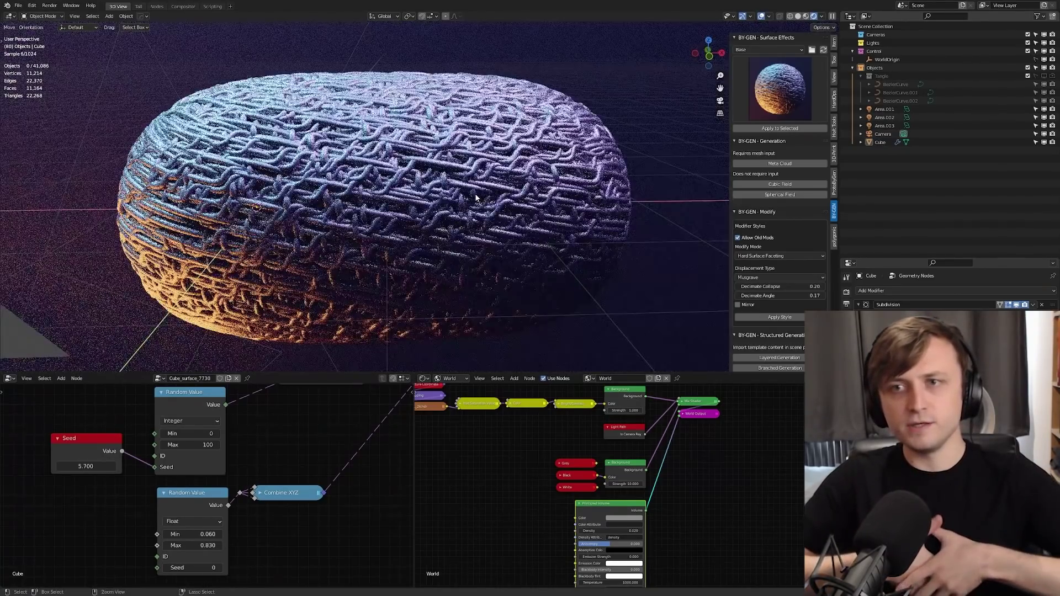
key(ctrl+space)
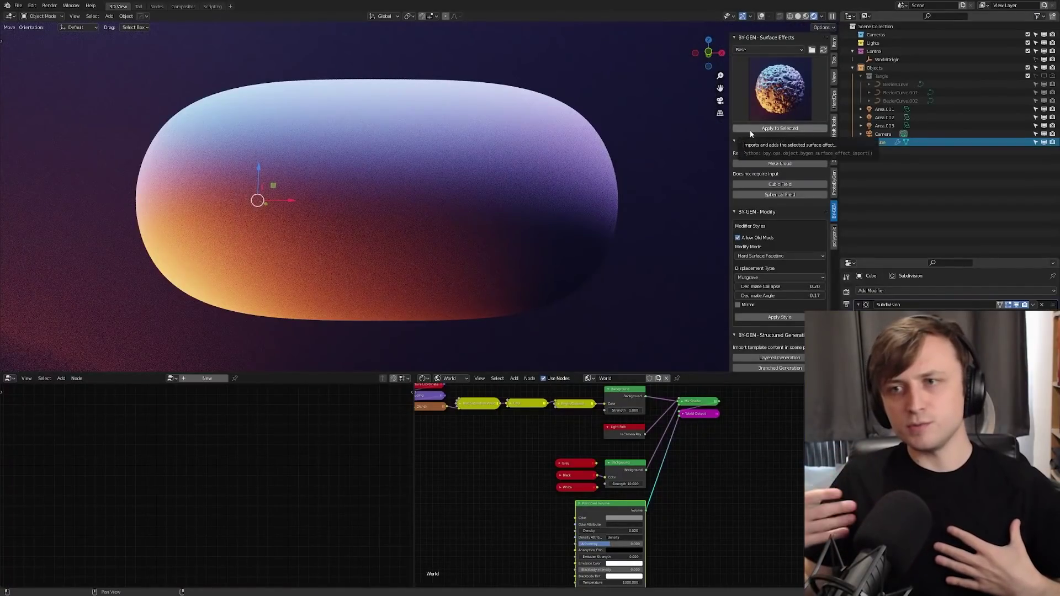
Step: Apply the Barnacles surface effect to the selected elongated mesh
click(750, 130)
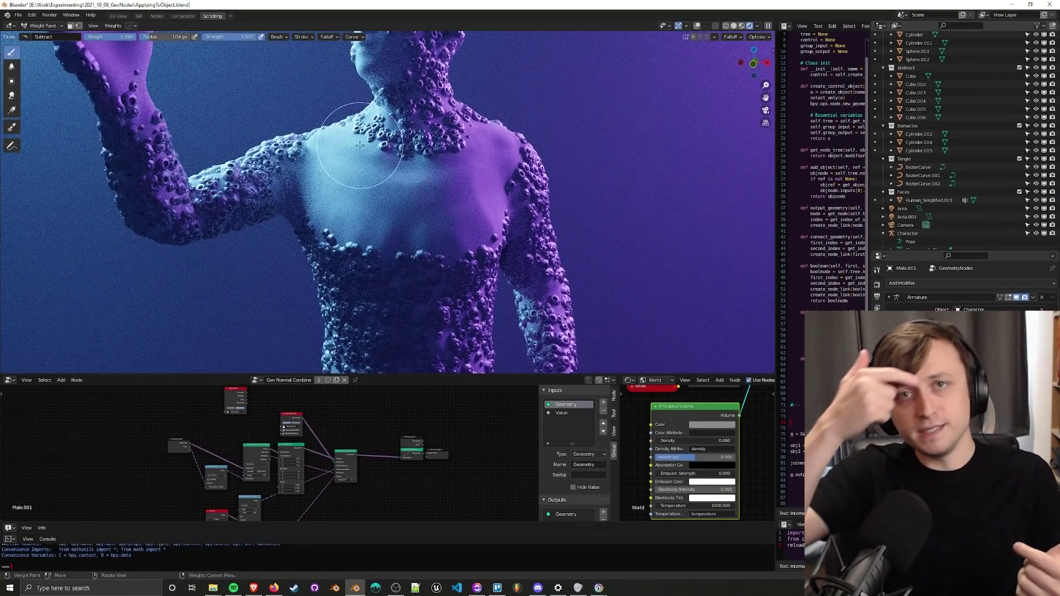
Step: Paint a Subtract weight stroke on the upper chest of the figure
drag(360, 145, 369, 164)
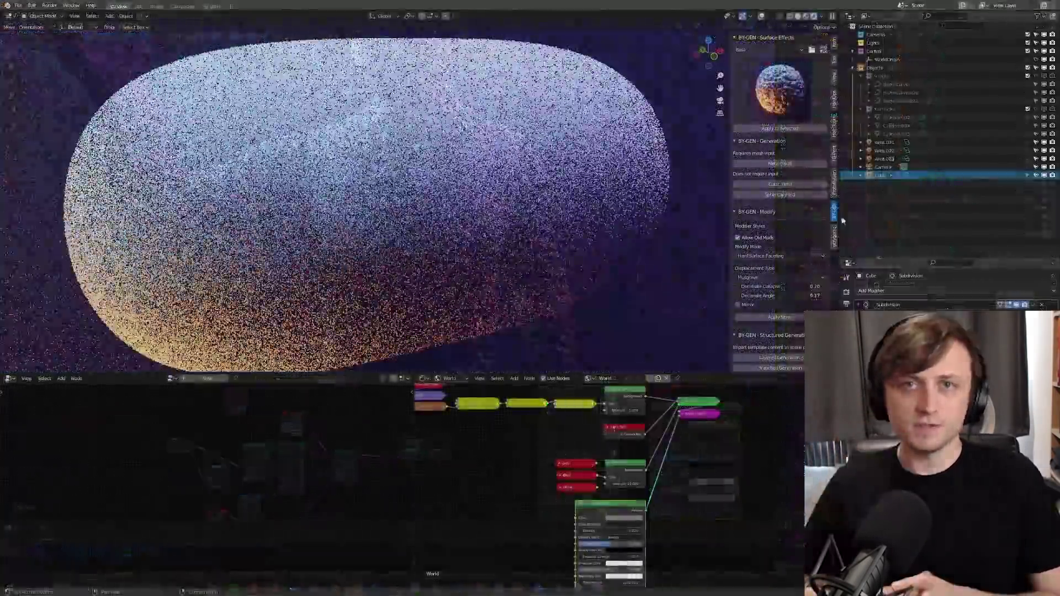
Step: Apply the Industrious surface effect to the elongated mesh, undoing the first attempt before reapplying it
click(780, 89)
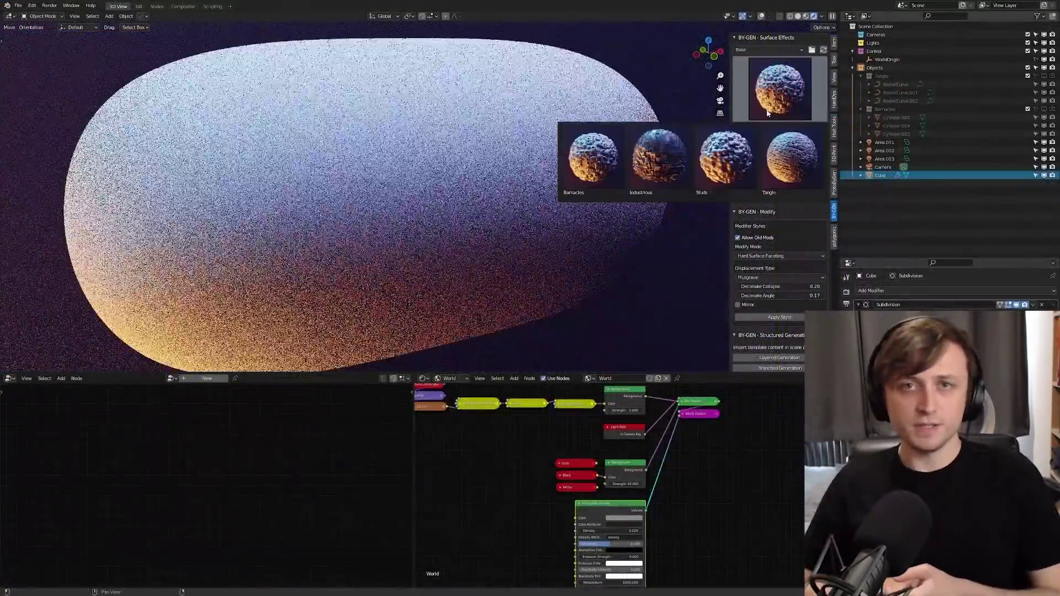
click(659, 160)
click(791, 128)
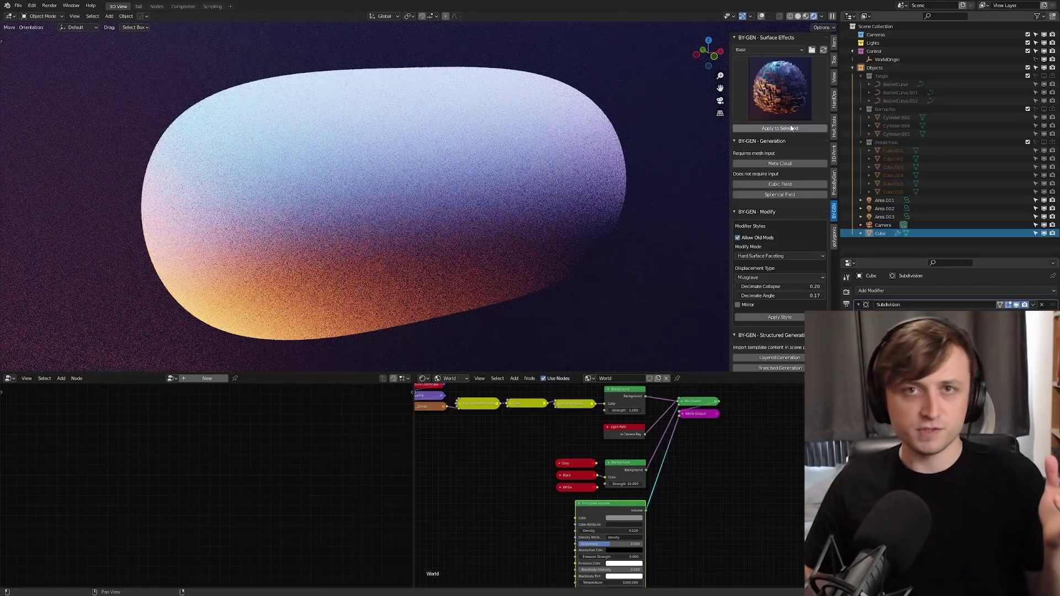
middle_drag(636, 204, 620, 211)
key(ctrl+z)
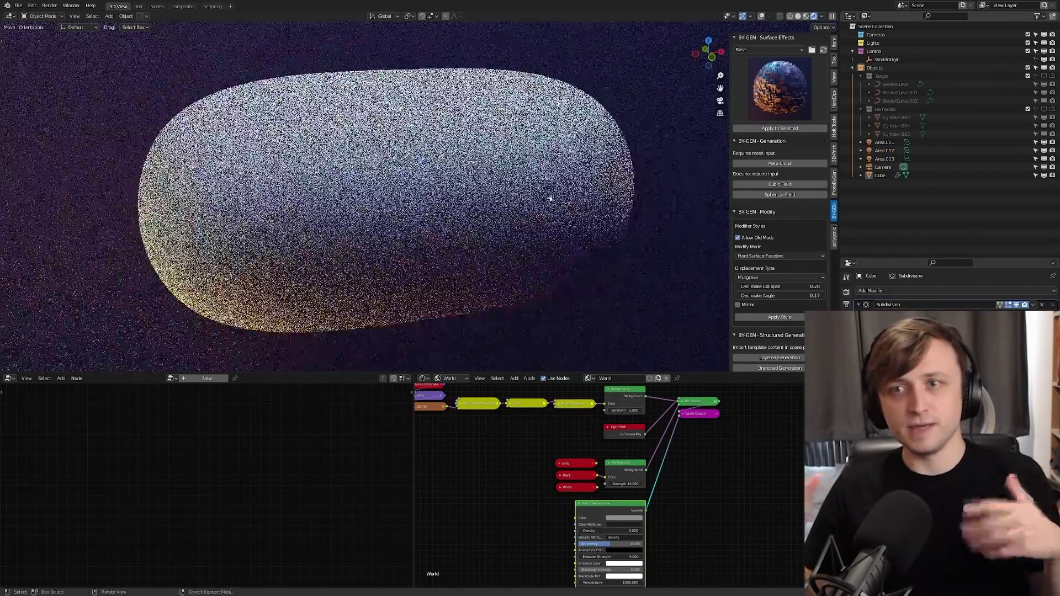
click(549, 199)
click(759, 128)
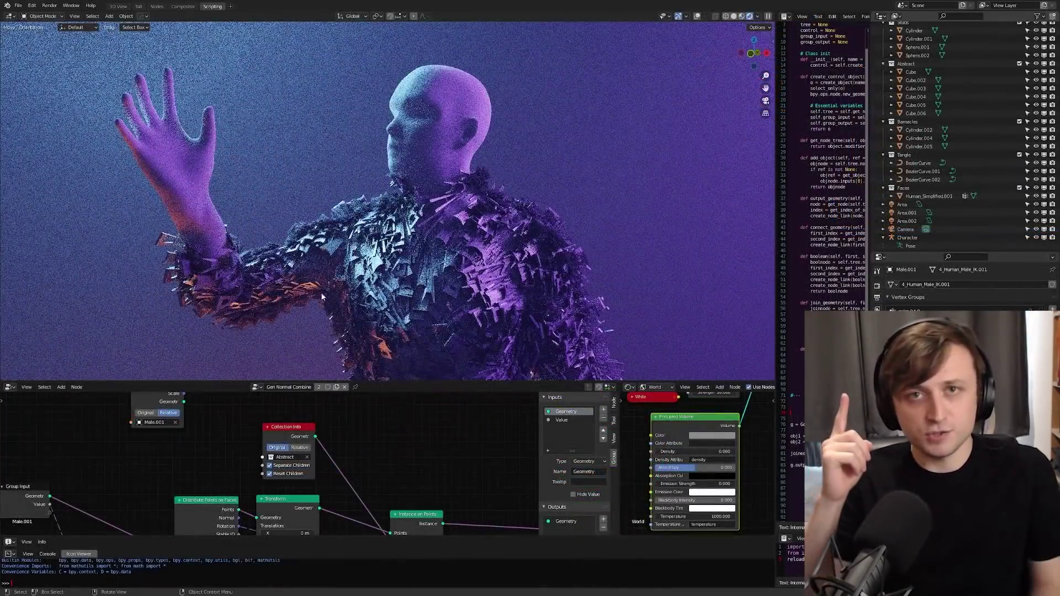
Step: Examine the shard-covered figure and the Metal Shell sphere from several angles and up close
middle_drag(333, 297, 548, 289)
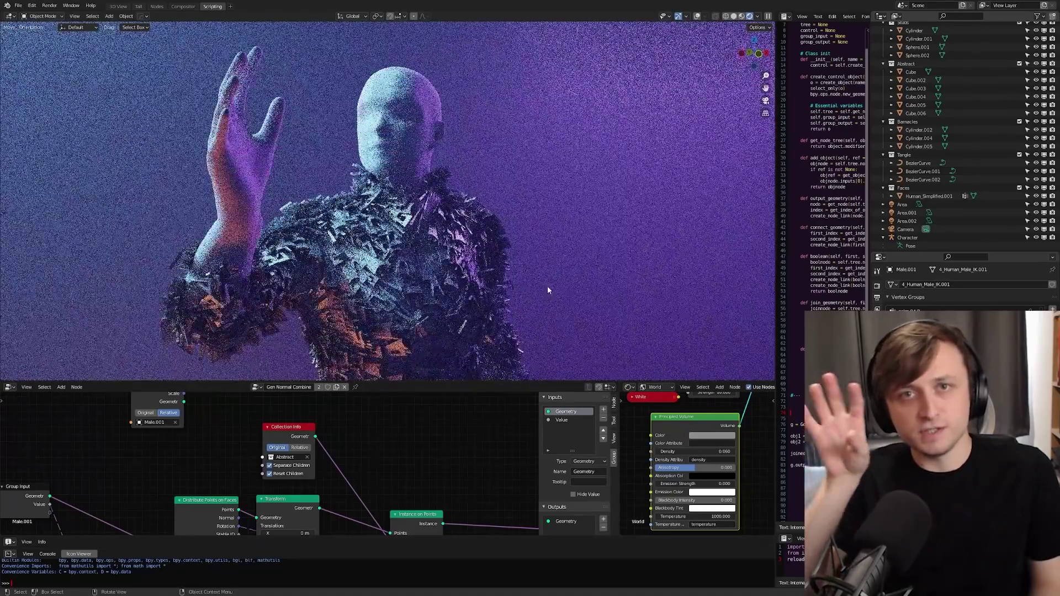
middle_drag(481, 291, 396, 300)
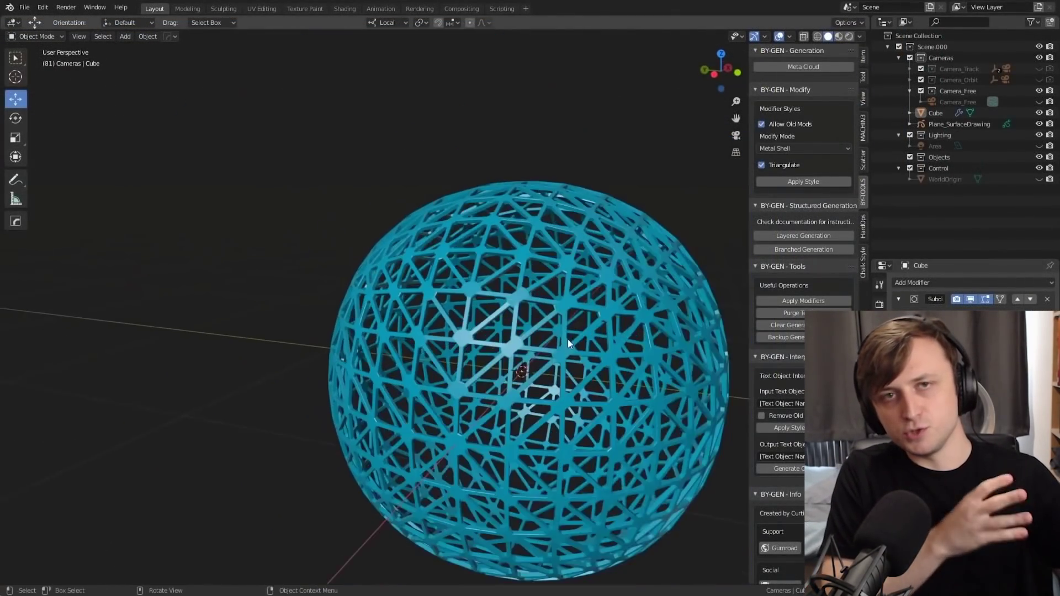
middle_drag(569, 343, 636, 369)
scroll(636, 369, up, 1)
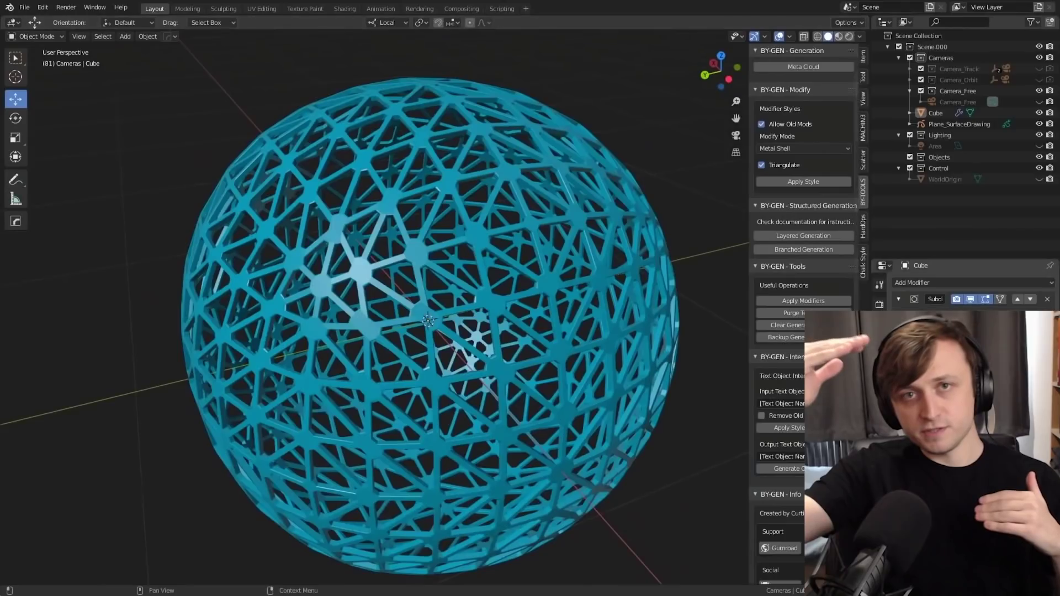
scroll(434, 308, up, 2)
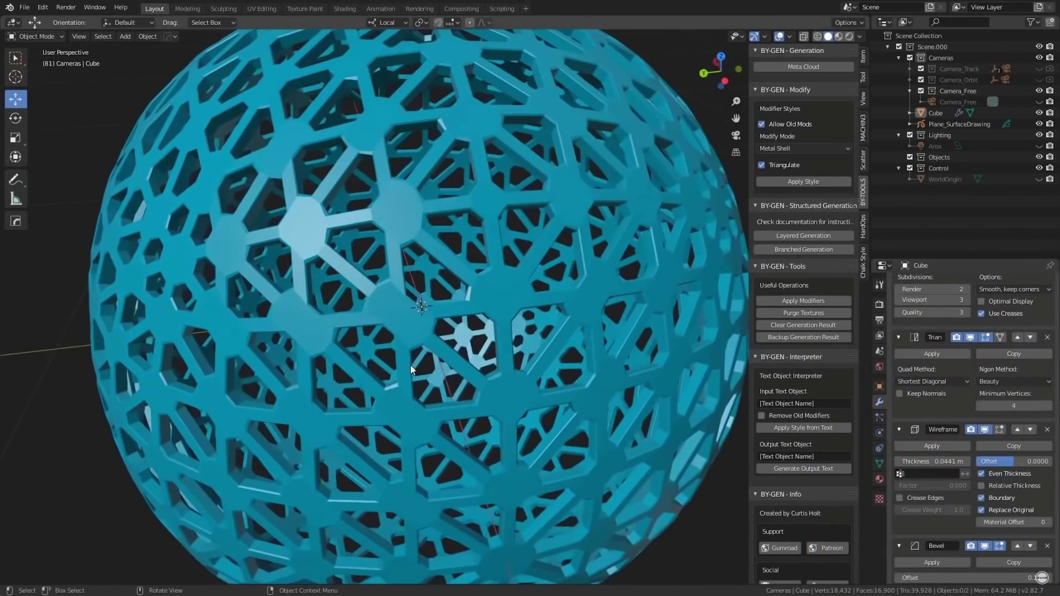
middle_drag(432, 313, 416, 294)
scroll(405, 332, up, 1)
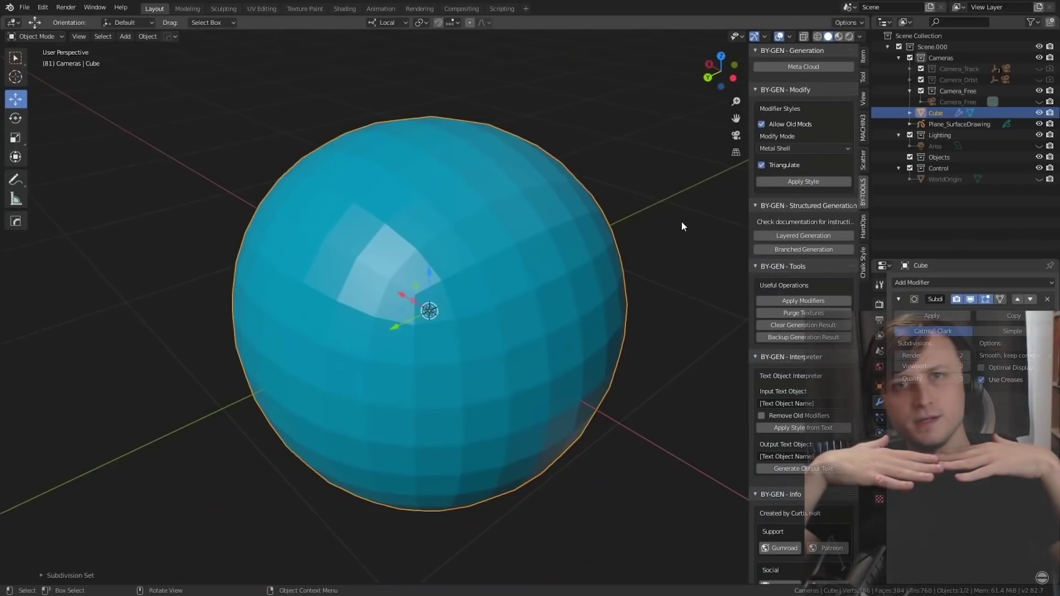
Step: Choose Organic Shell as the modifier style for the sphere
click(795, 149)
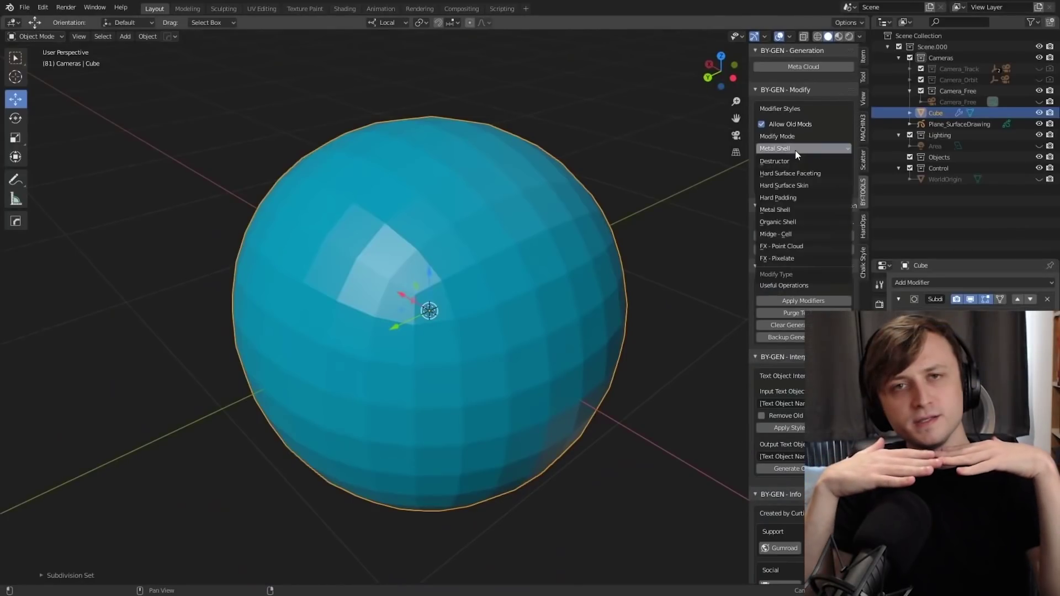
click(788, 217)
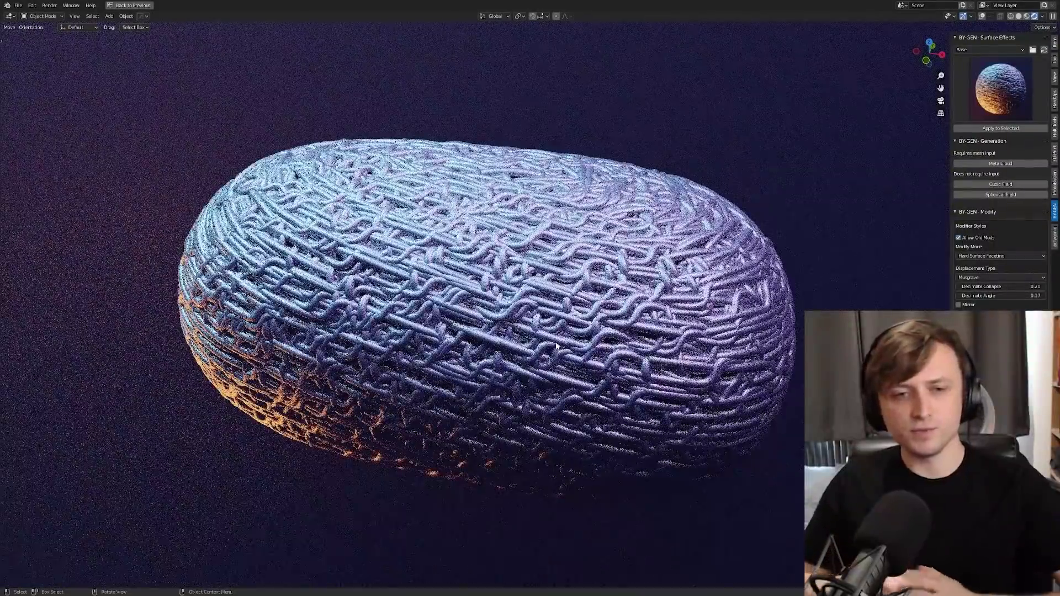
Step: Apply the Tangle surface effect to the elongated mesh with the pinched middle
middle_drag(558, 342, 576, 266)
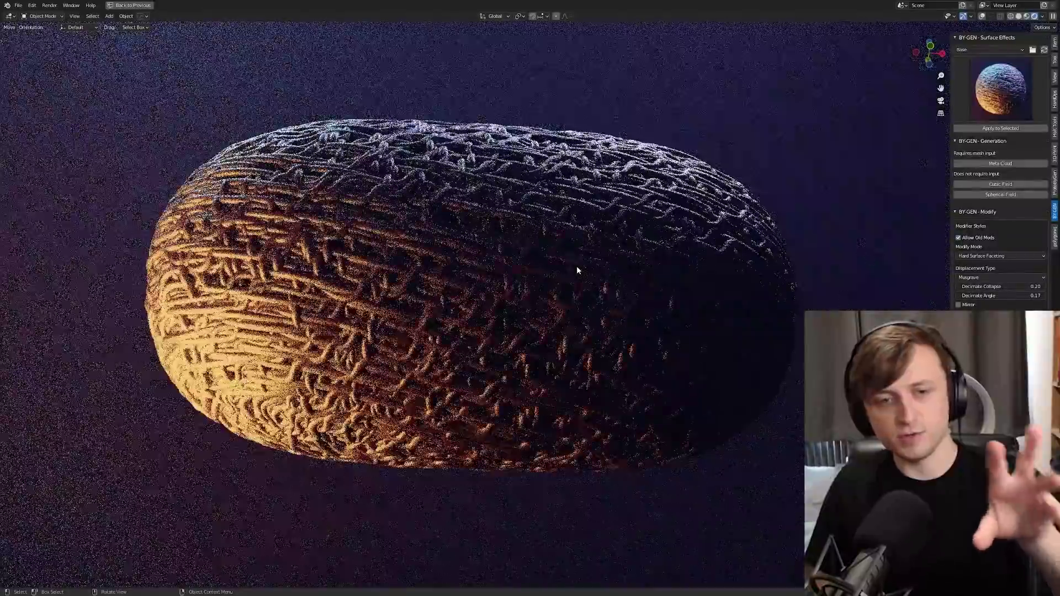
key(ctrl+space)
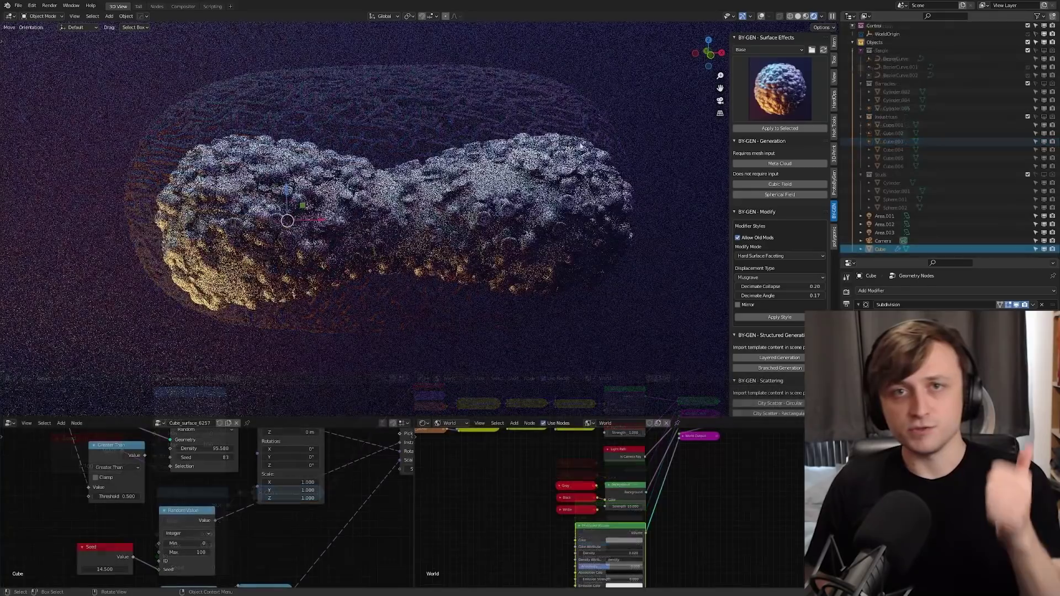
click(780, 88)
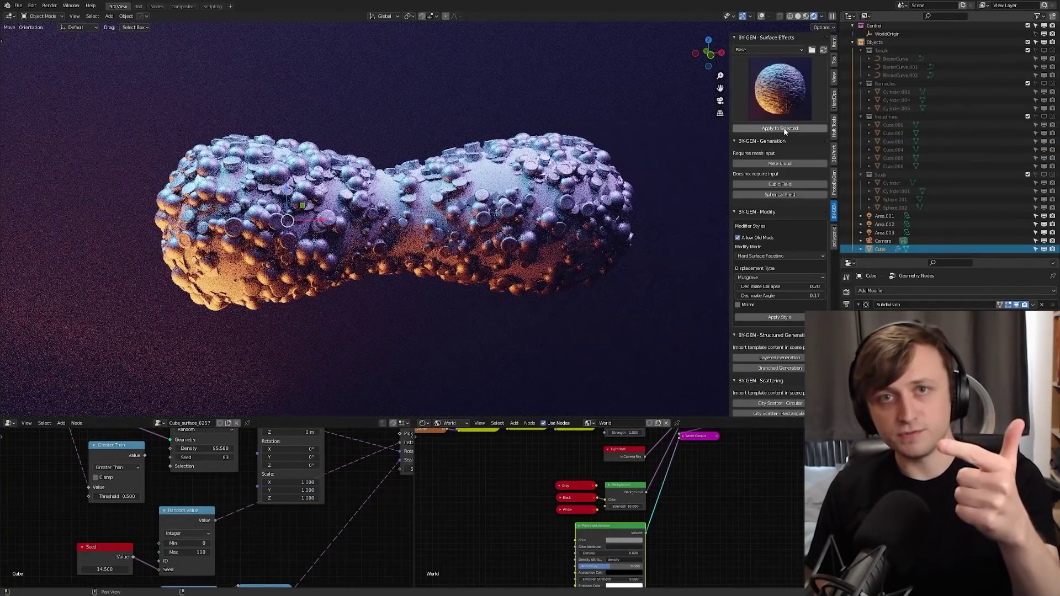
click(780, 128)
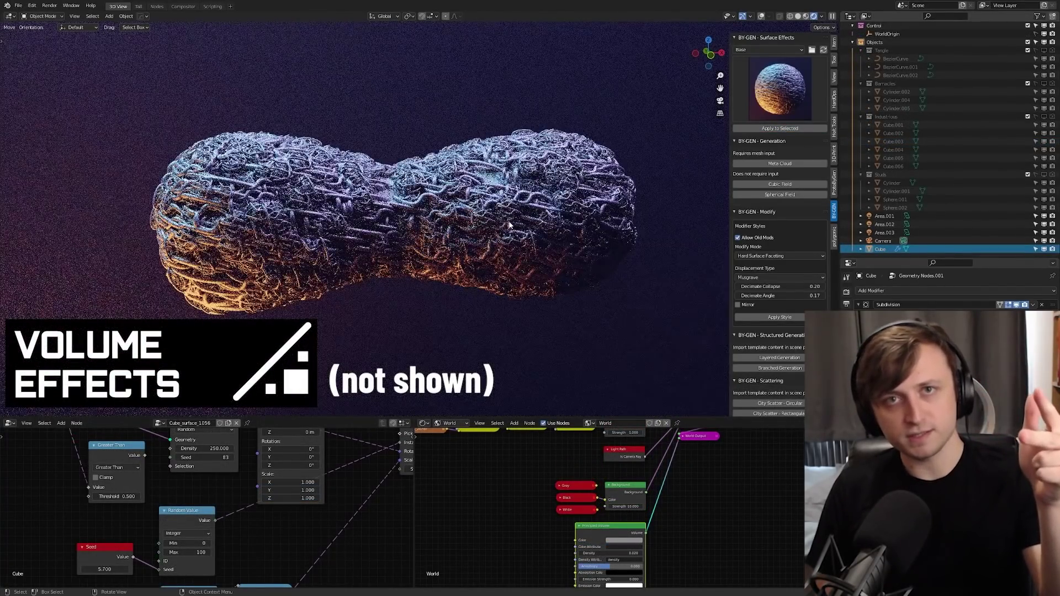
scroll(504, 228, up, 2)
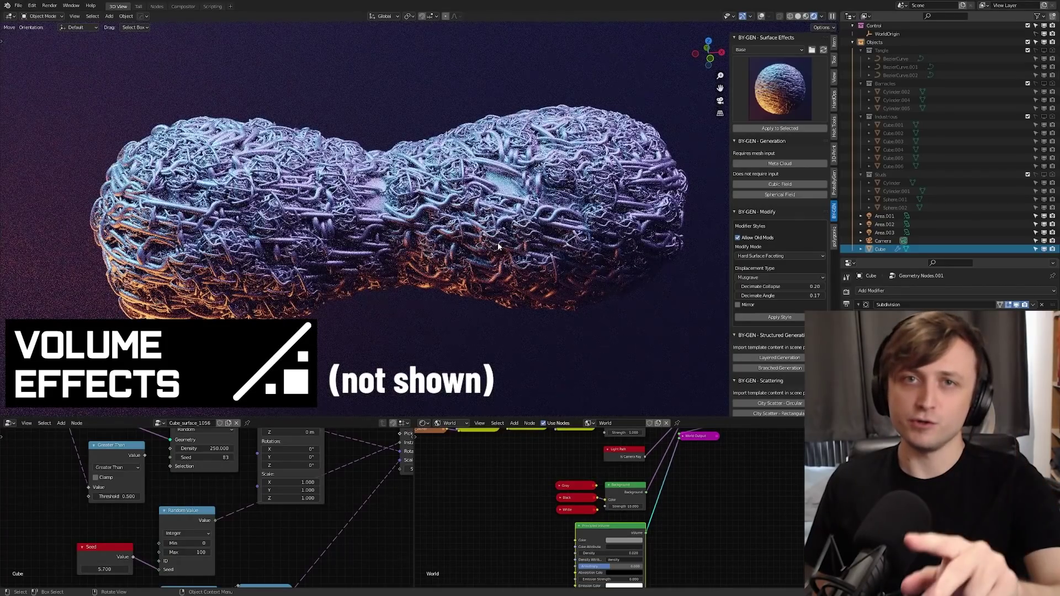
middle_drag(482, 253, 467, 260)
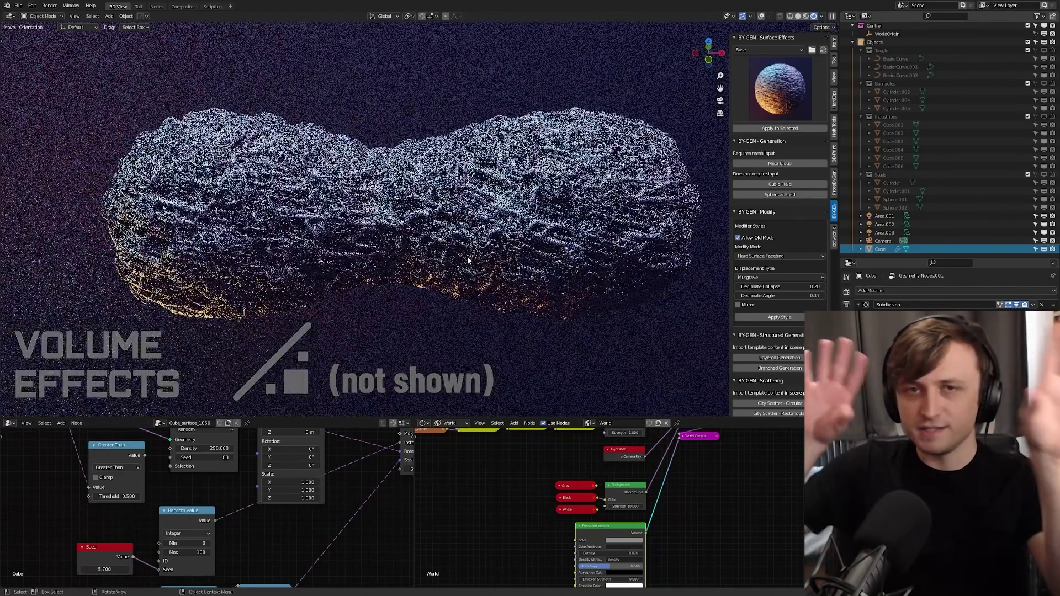
key(ctrl+space)
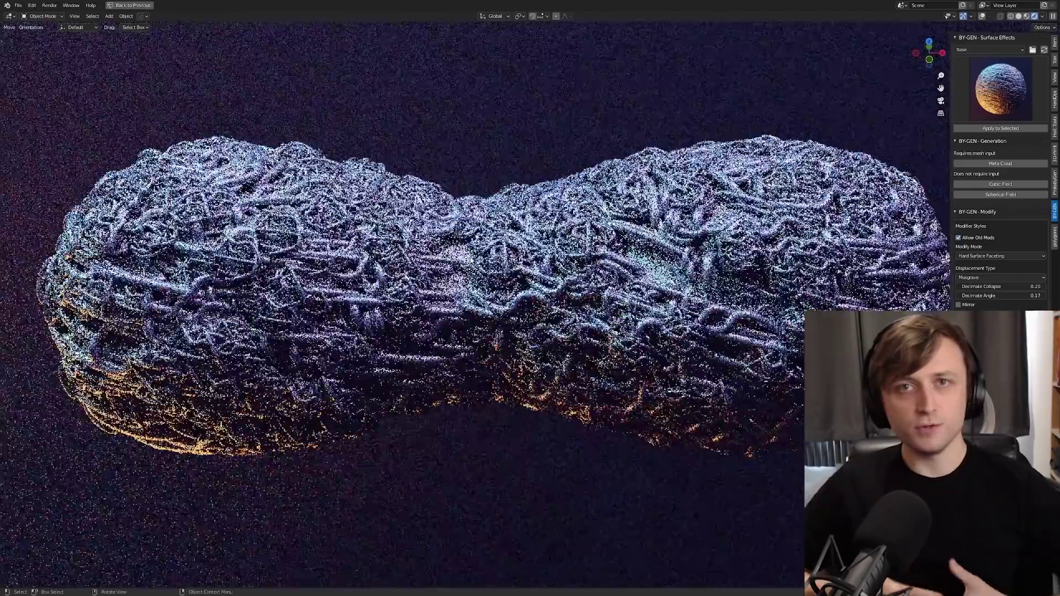
scroll(487, 253, down, 1)
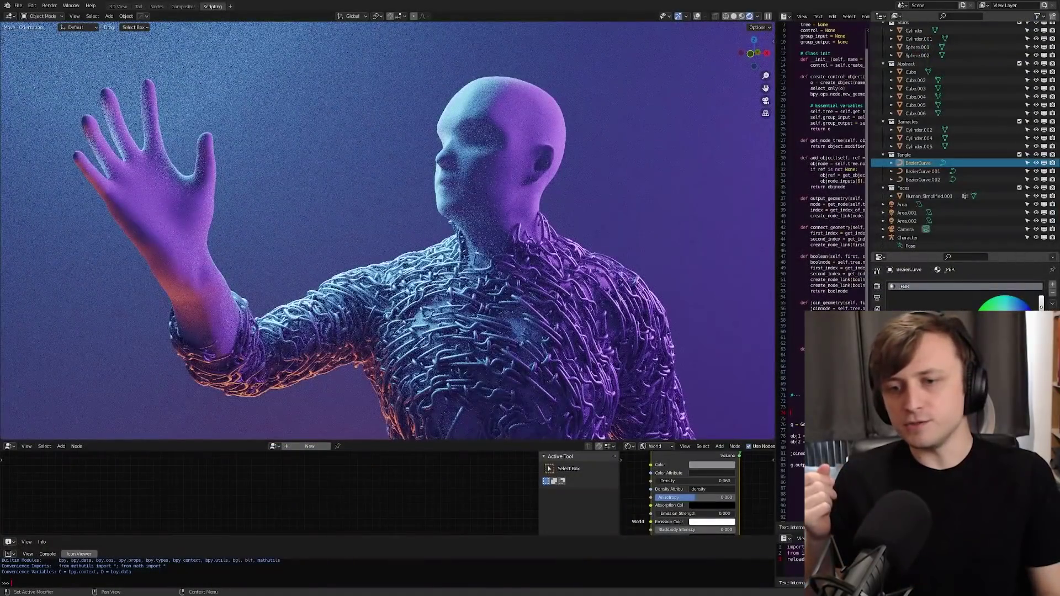
Step: Recolour the tangle curves' _PBR material on the figure, trying blue and red before picking another hue
click(1022, 308)
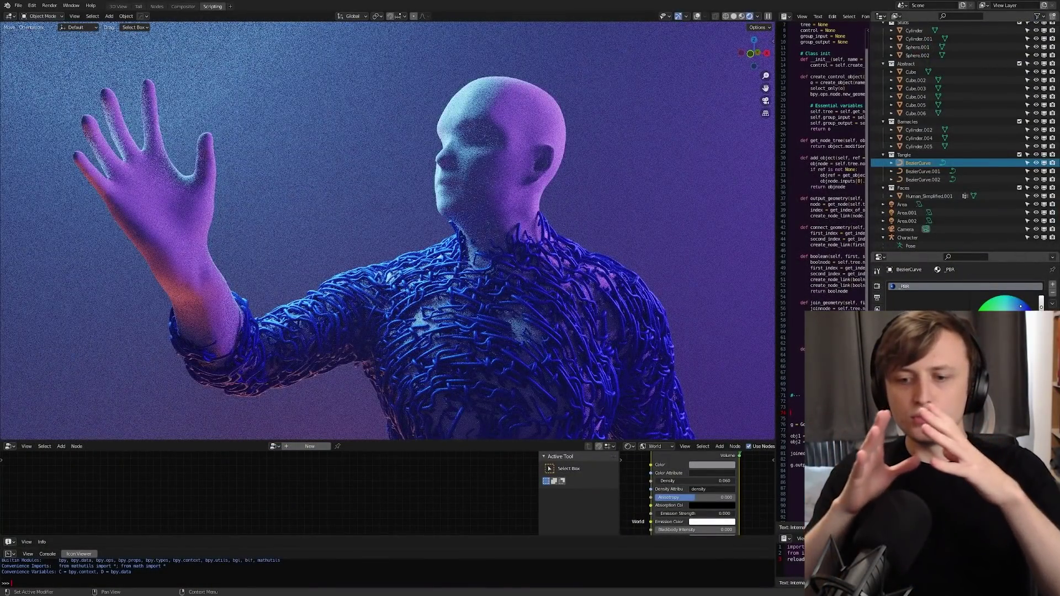
click(1008, 349)
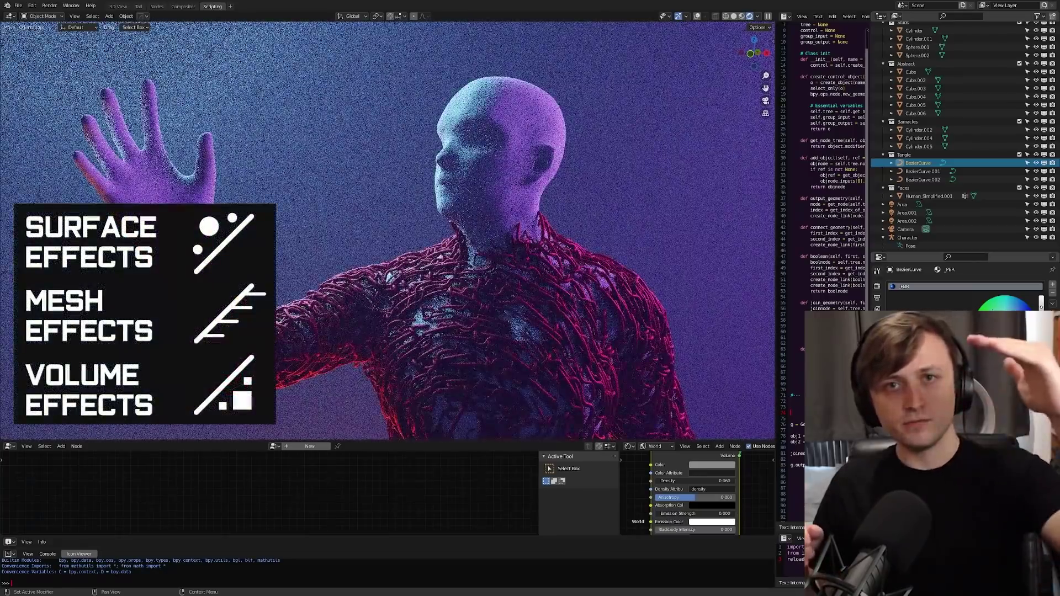
click(989, 311)
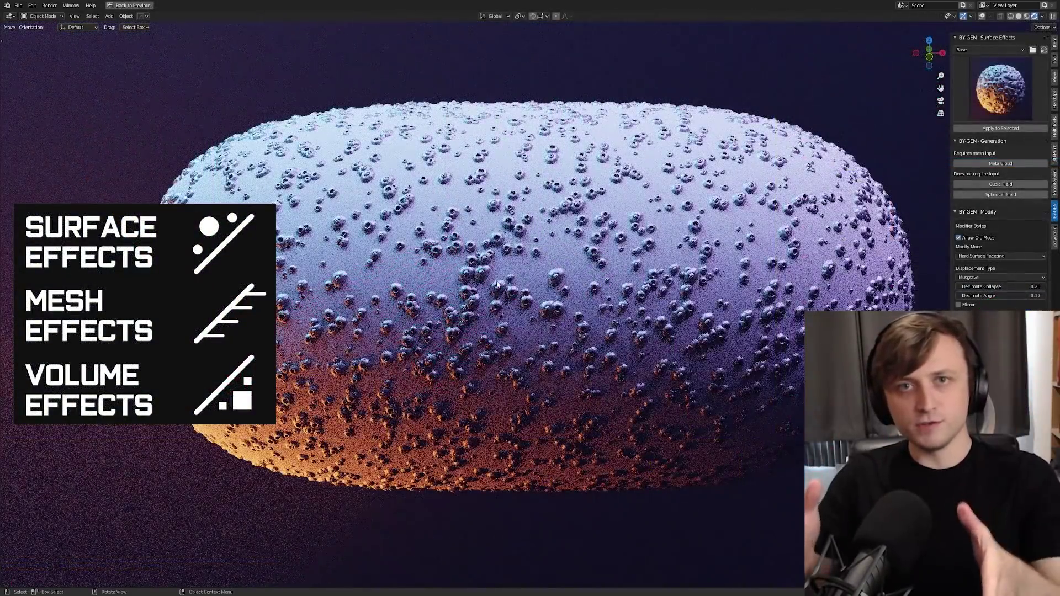
middle_drag(773, 290, 655, 303)
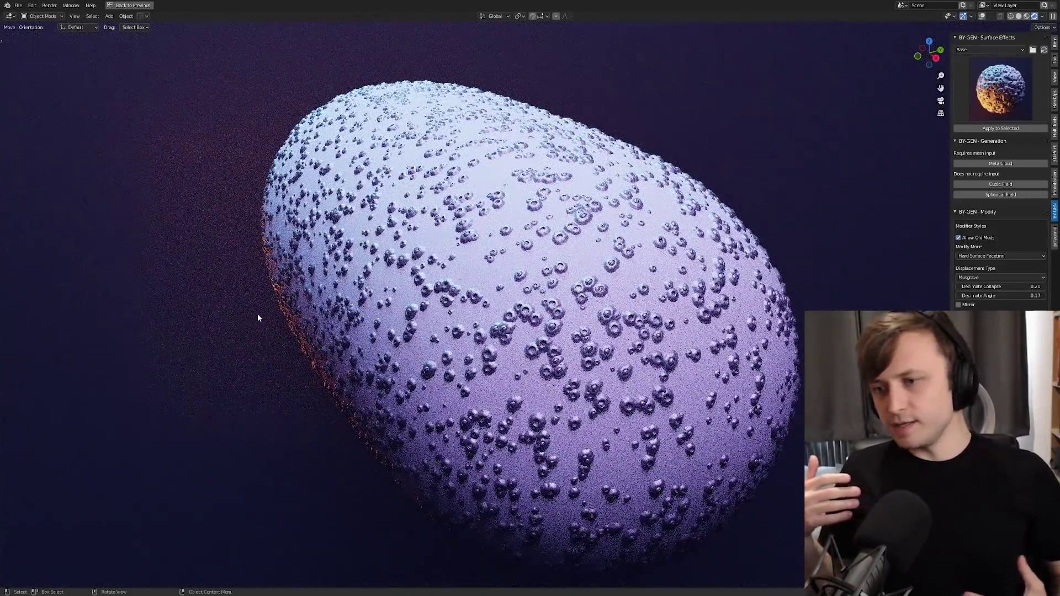
middle_drag(274, 312, 364, 302)
key(ctrl+space)
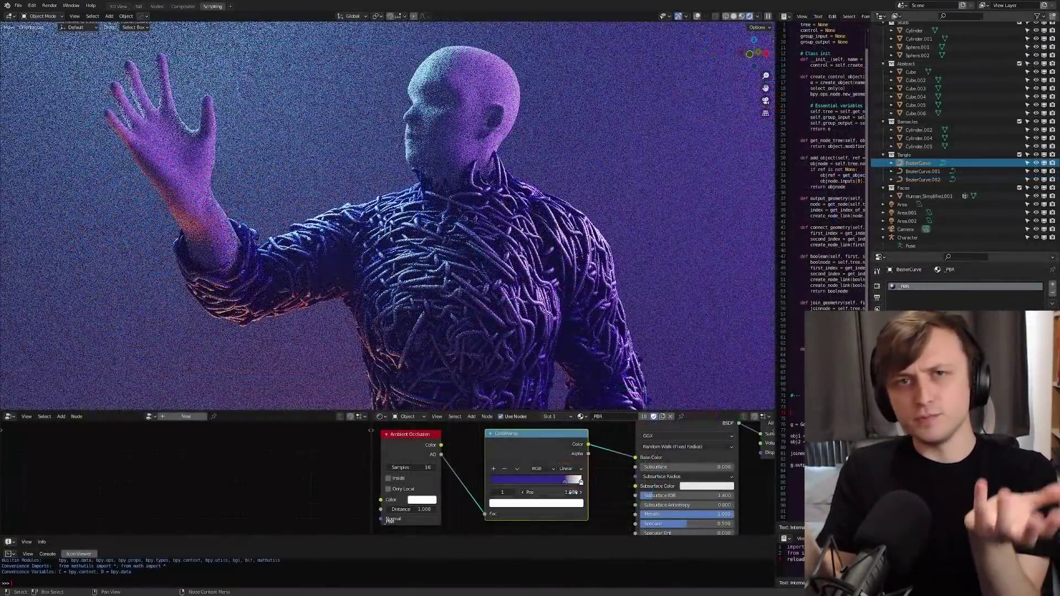
Step: Recolour the Color Ramp's end stop in the _PBR material, trying red and turquoise before picking a reddish tone
click(530, 503)
click(524, 437)
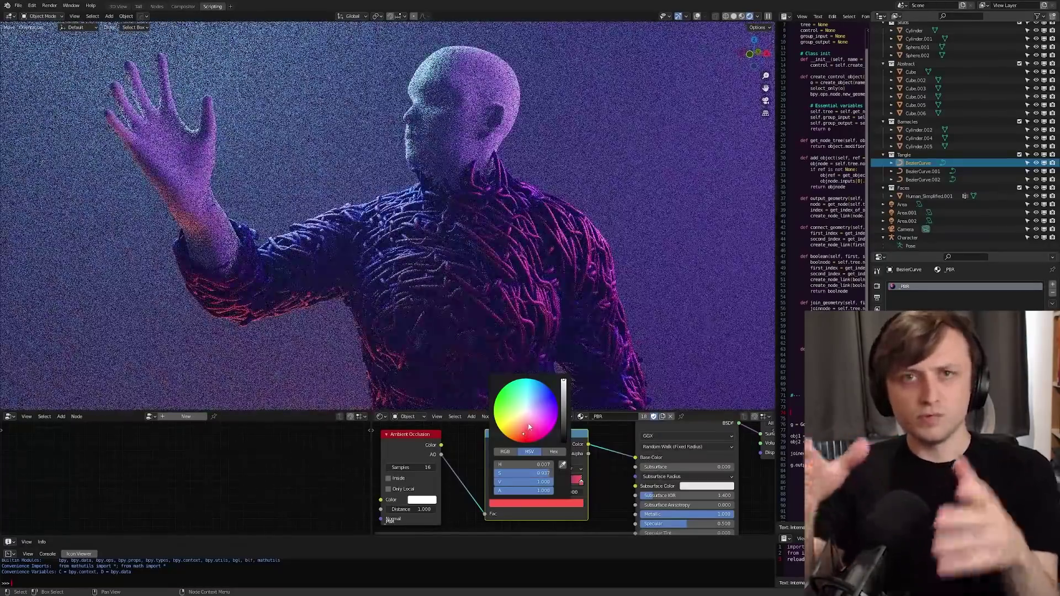
click(519, 385)
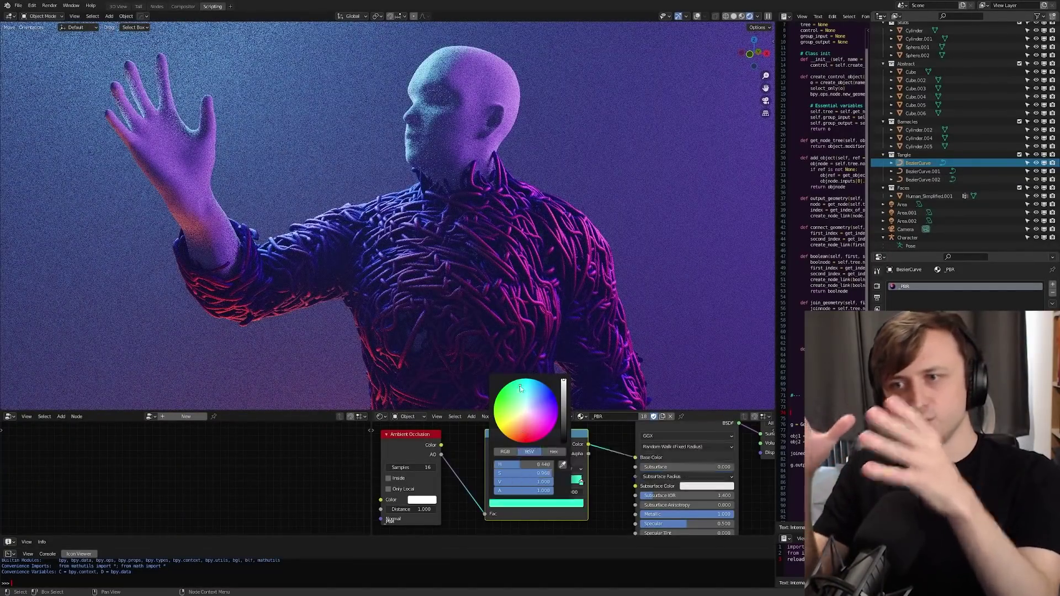
click(529, 431)
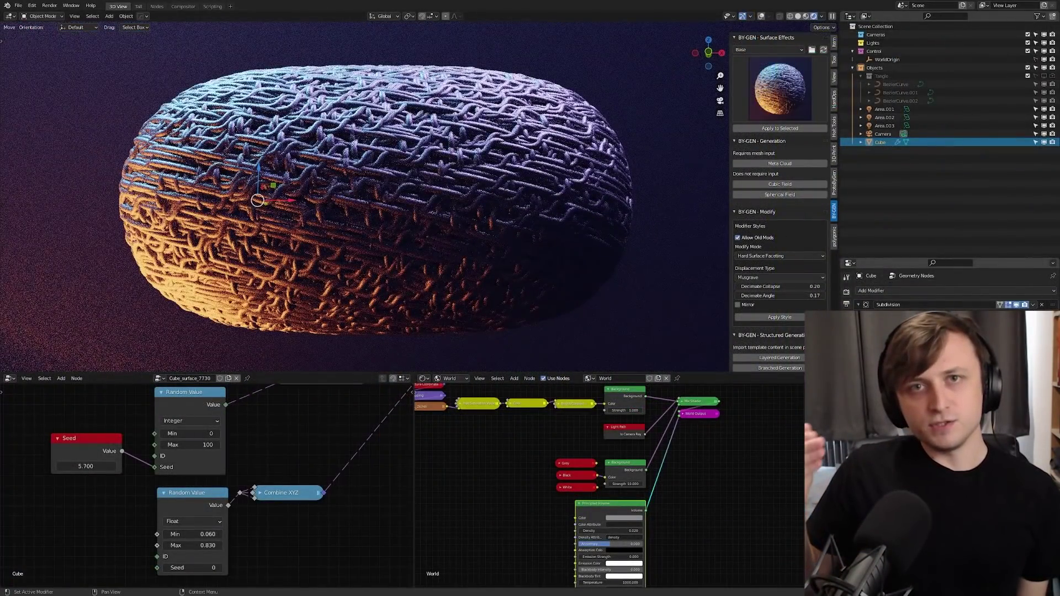
Step: Undo the Tangle effect on the elongated mesh and open the surface effect previews
key(ctrl+z)
click(758, 100)
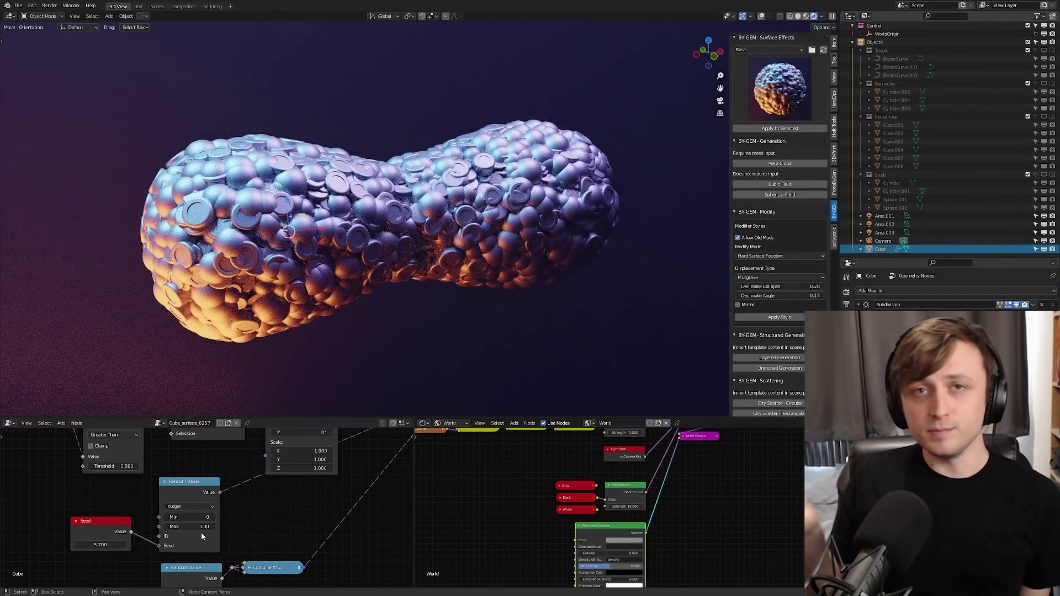
middle_drag(201, 532, 193, 492)
scroll(192, 491, down, 1)
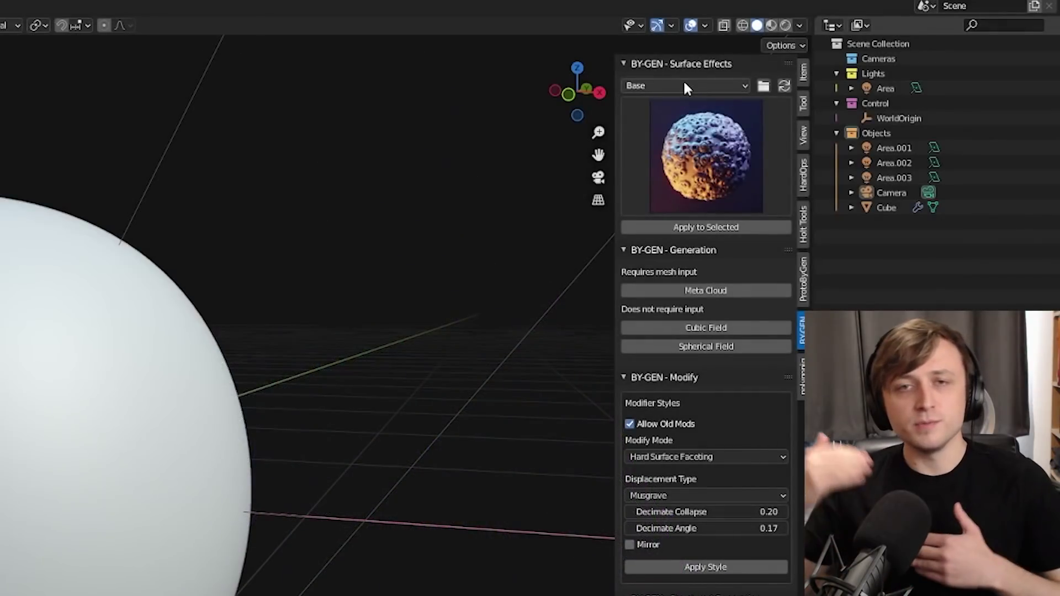
Step: Browse the surface effects in the Base and Addon content packs, returning to the Base pack
click(706, 161)
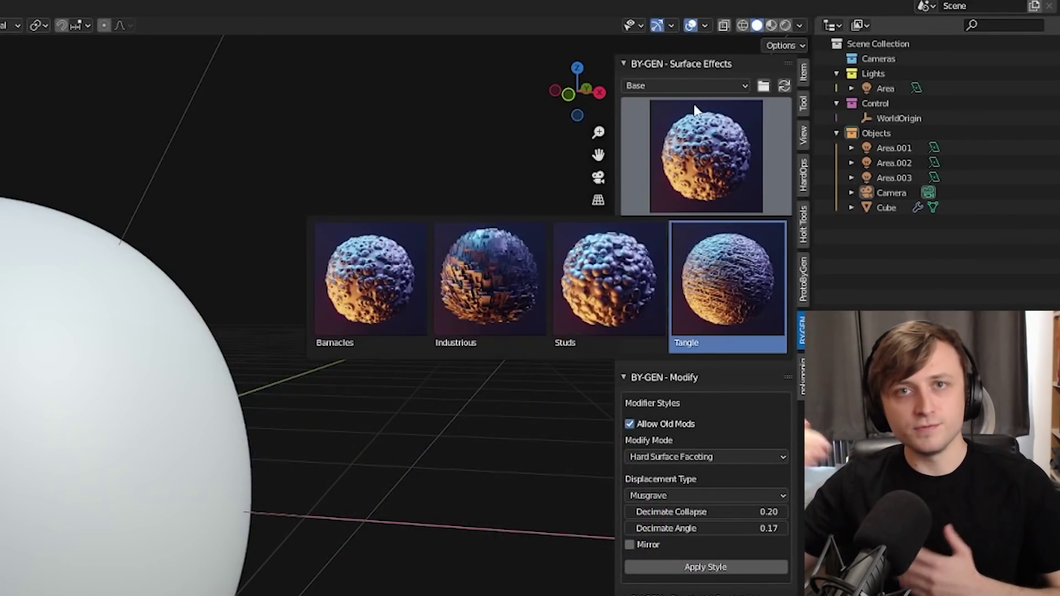
click(674, 83)
click(652, 102)
click(658, 111)
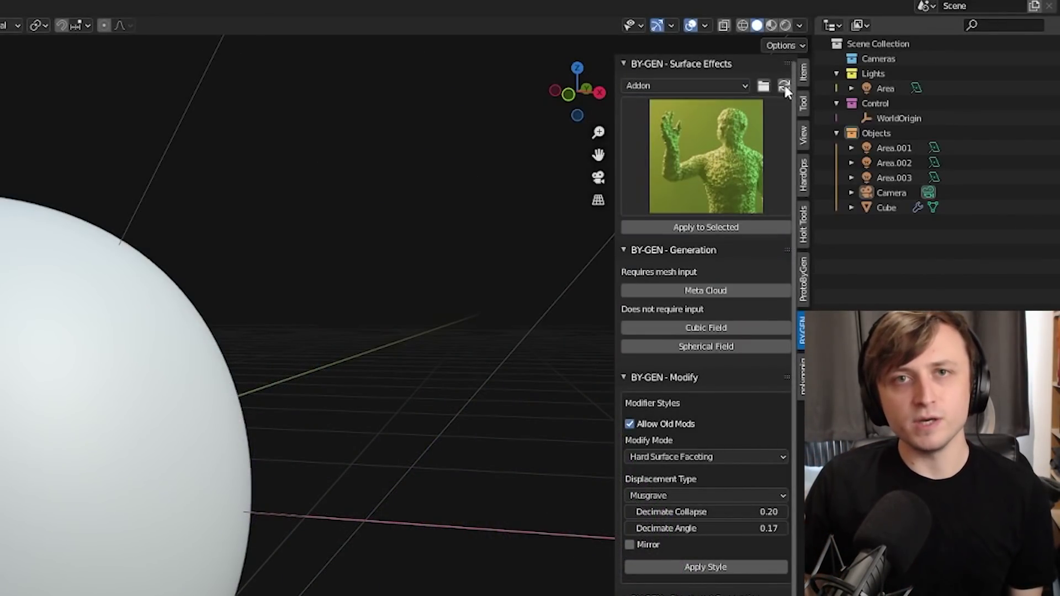
click(725, 86)
click(693, 116)
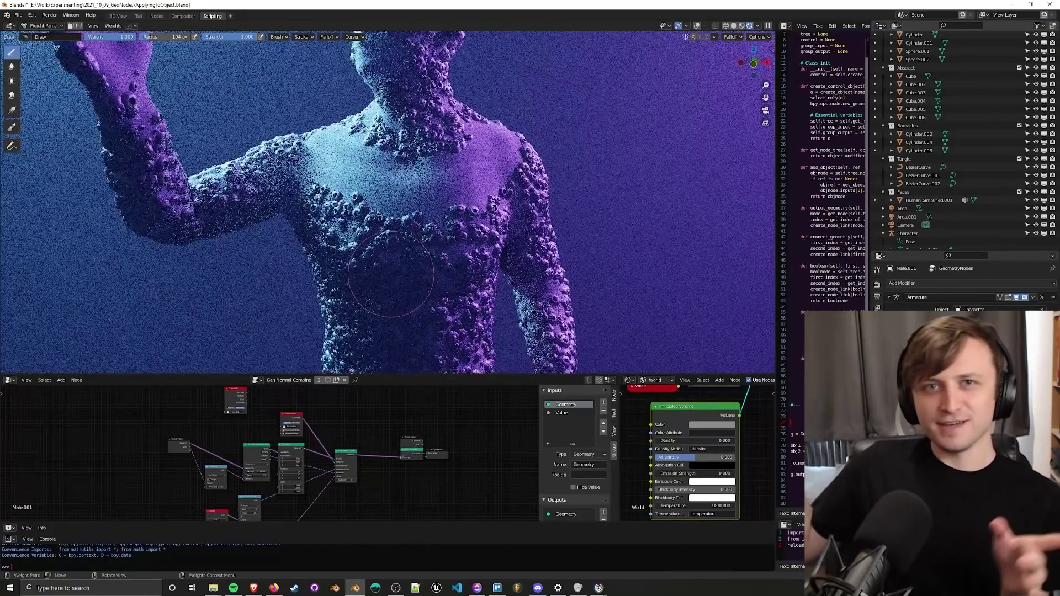
Step: Paint a weight stroke from the shoulder of the figure's raised arm down the side of the torso
mouse_move(300, 191)
mouse_down()
mouse_move(364, 215)
mouse_move(475, 215)
mouse_move(397, 221)
mouse_move(321, 319)
mouse_up()
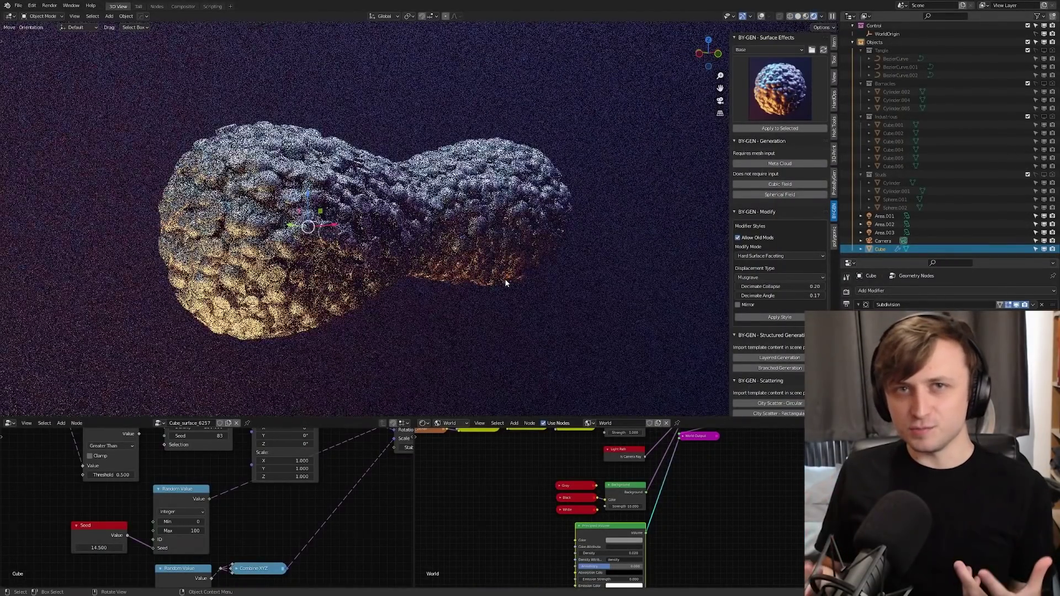
Step: Scale the elongated mesh's middle edge loop inward to pinch its centre, and hide the viewport overlays
middle_drag(505, 281, 454, 317)
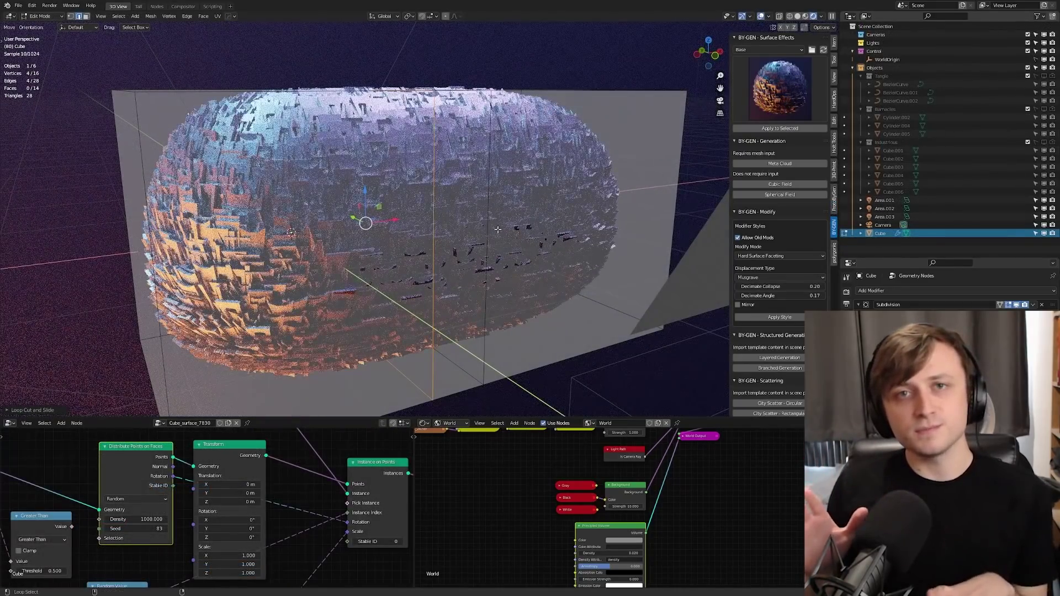
key(s)
click(434, 214)
key(Tab)
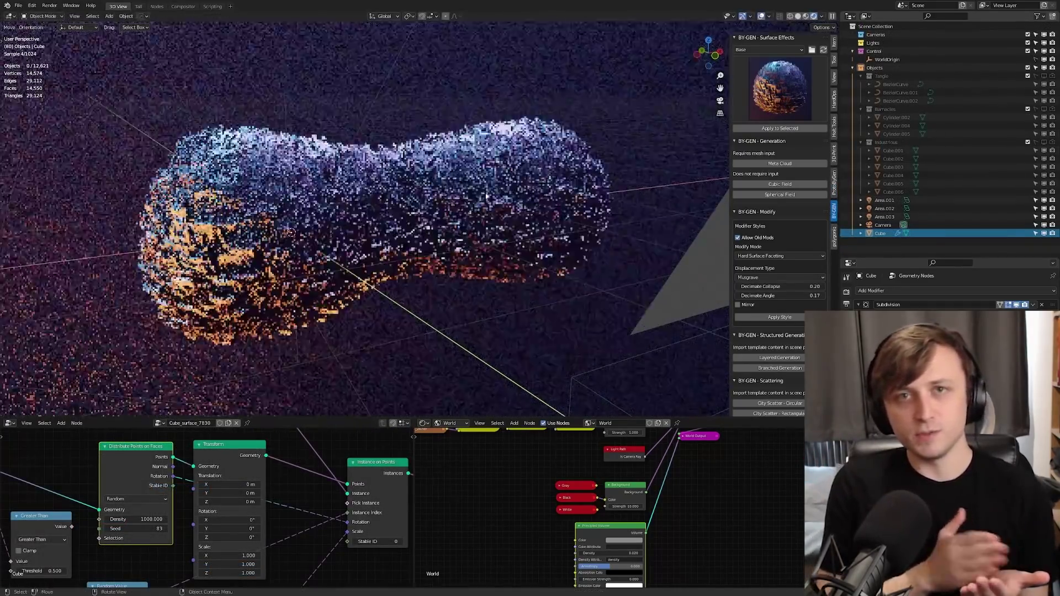
key(a)
key(a)
key(shift+alt+z)
middle_drag(432, 306, 494, 216)
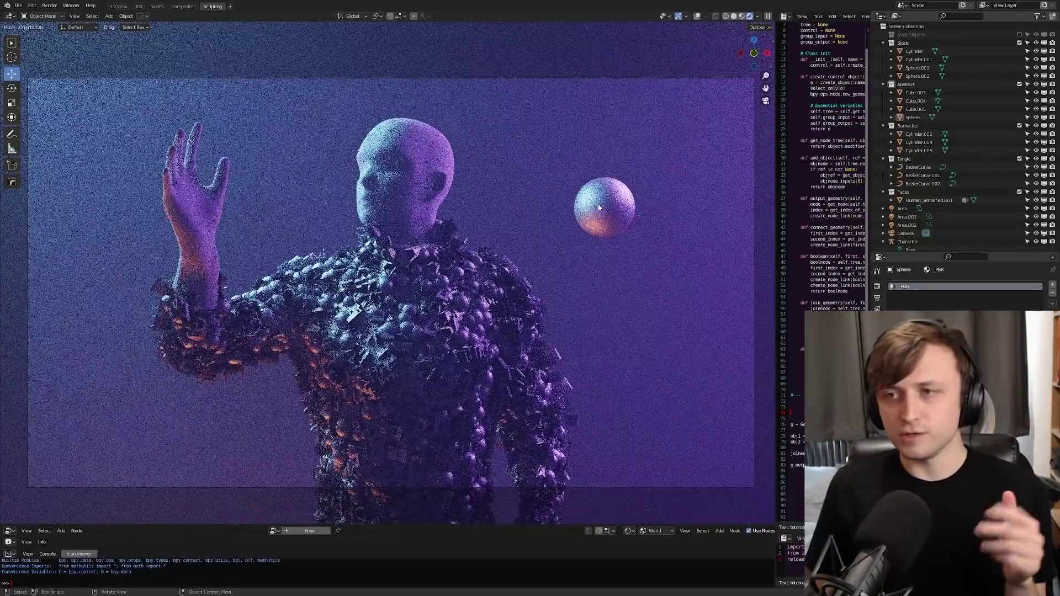
Step: Stretch the Sphere into a pointed spindle with proportional editing, pulling one end out about 0.63 m and the other about 0.67 m
click(604, 207)
click(541, 202)
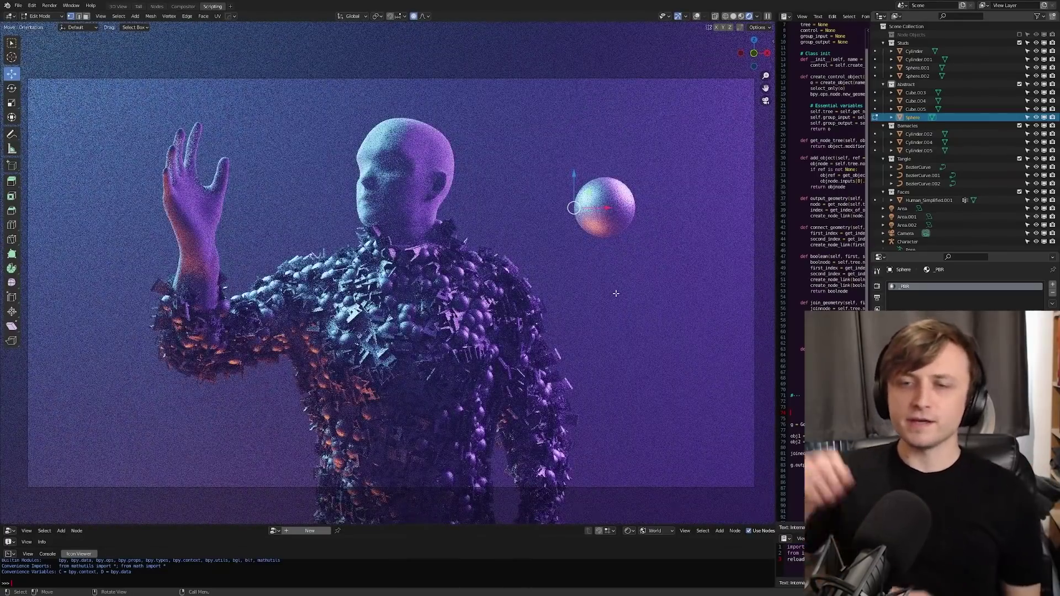
key(g)
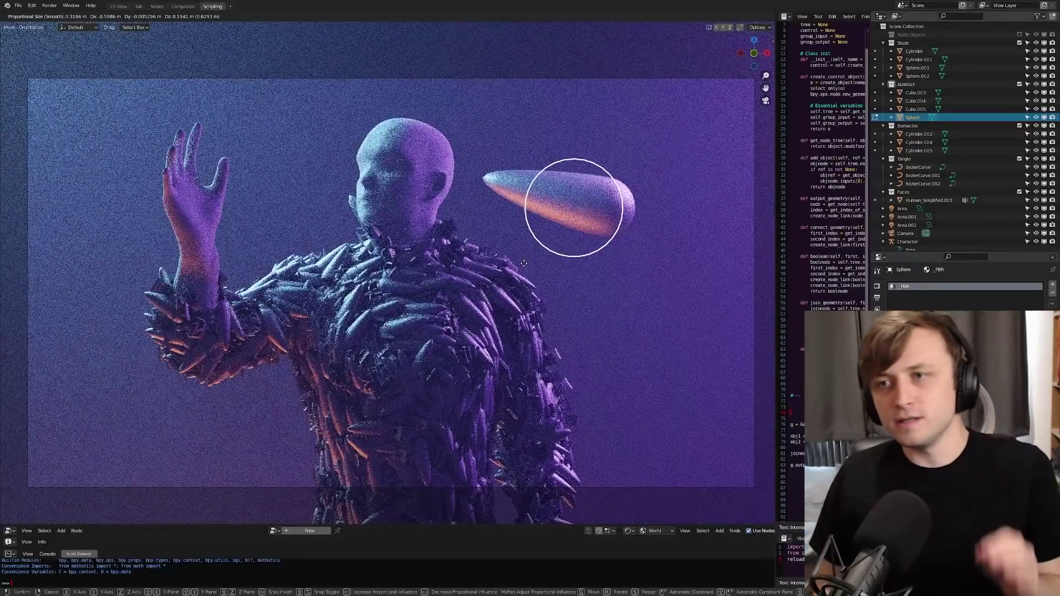
click(594, 205)
key(g)
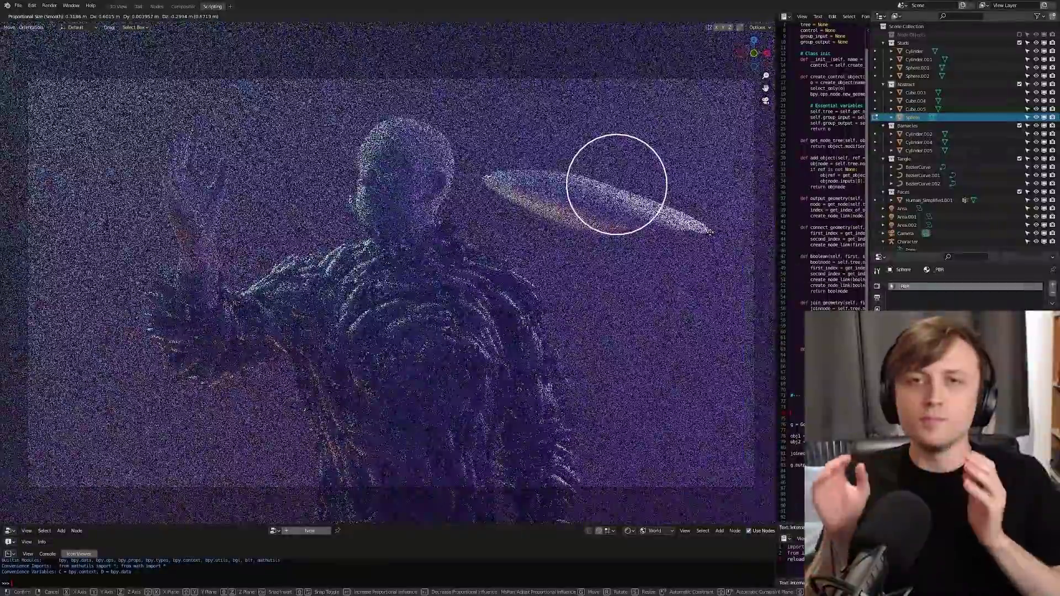
click(712, 231)
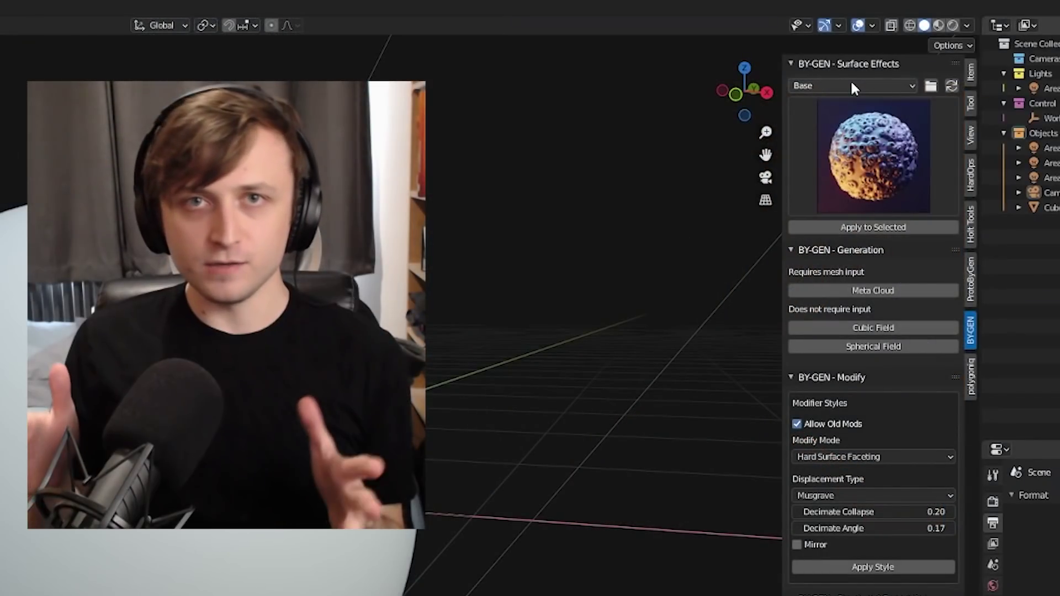
Step: Switch the surface effects content pack from Base to Addon and choose the addon_tangle effect
click(826, 130)
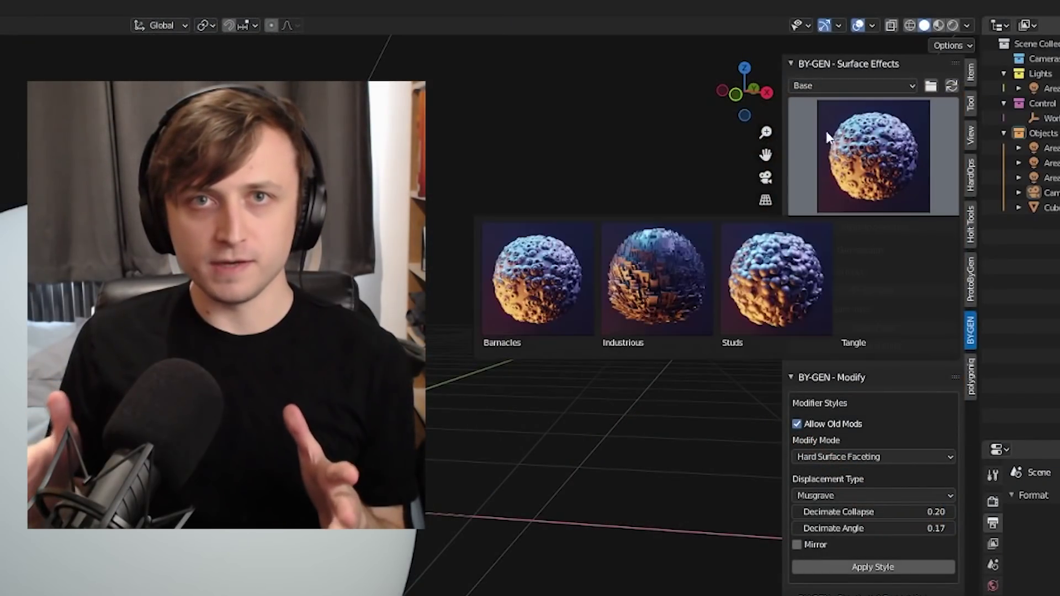
click(841, 84)
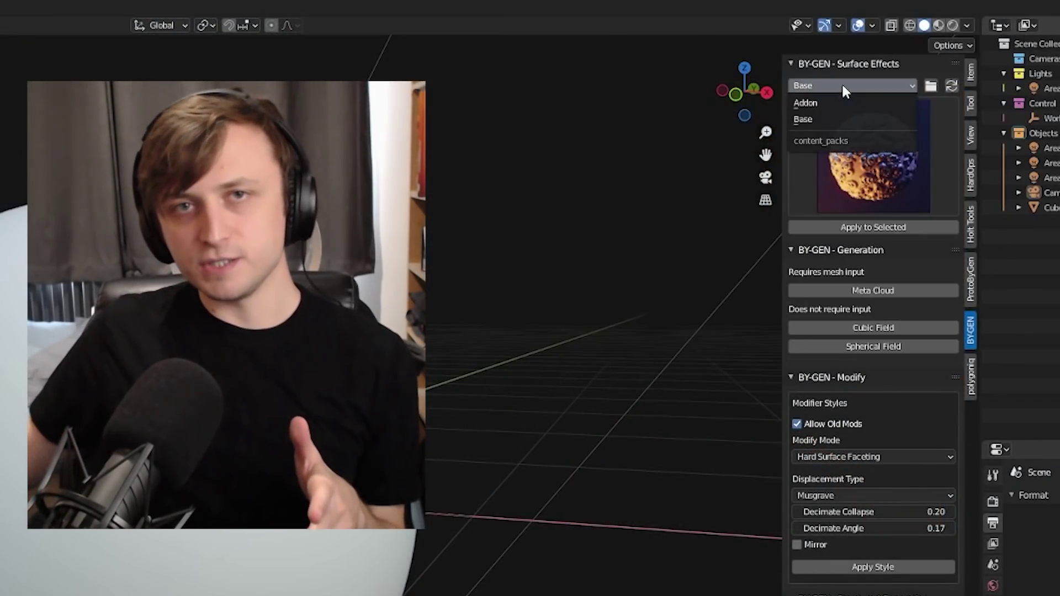
click(818, 102)
click(828, 117)
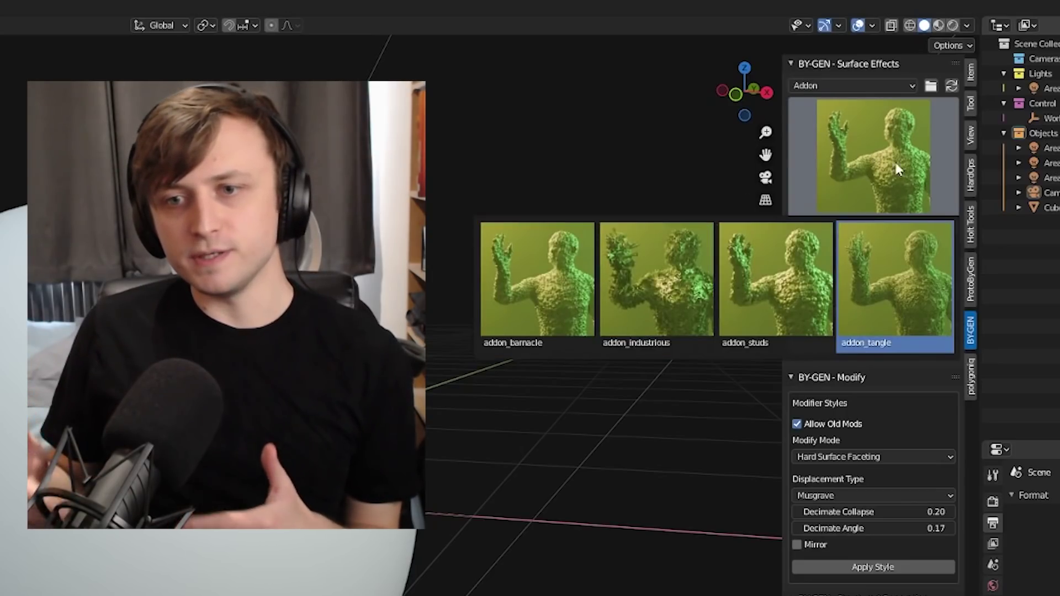
click(892, 277)
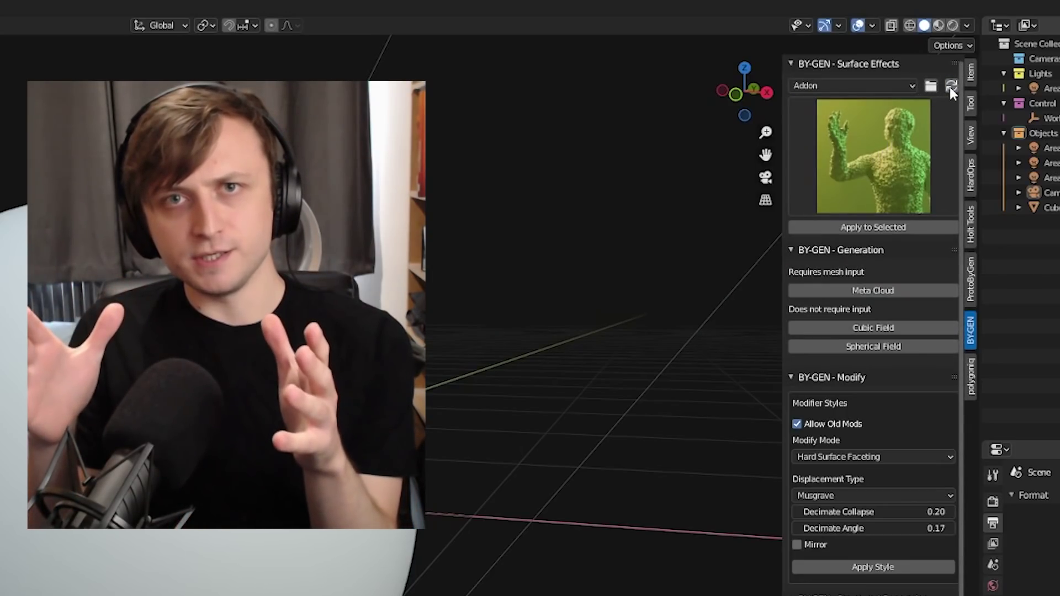
Step: Refresh the surface effects content packs and open the list of available packs
click(950, 88)
click(886, 85)
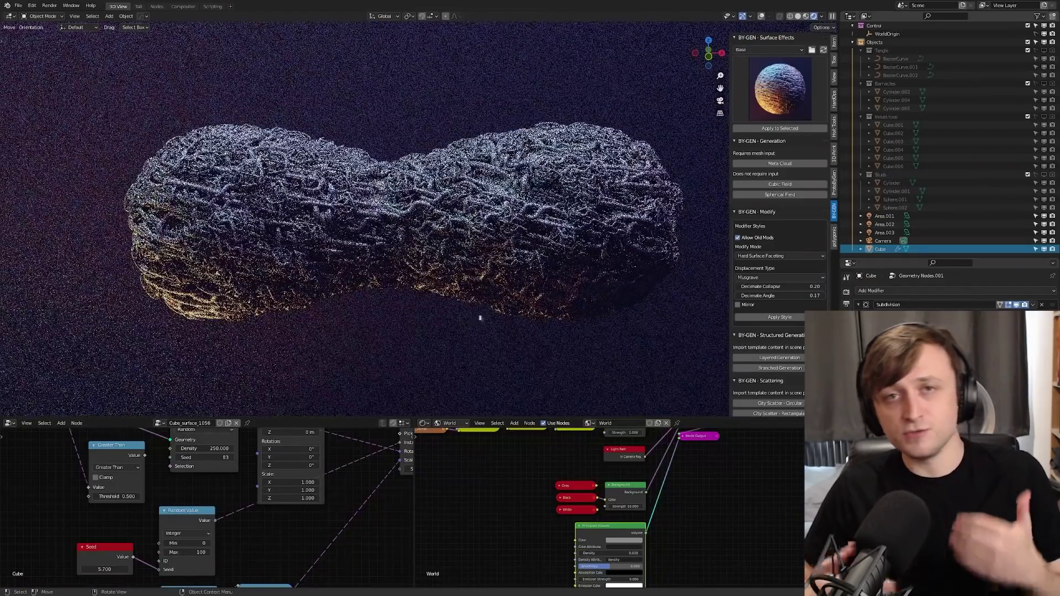
scroll(481, 318, up, 1)
middle_drag(480, 318, 495, 321)
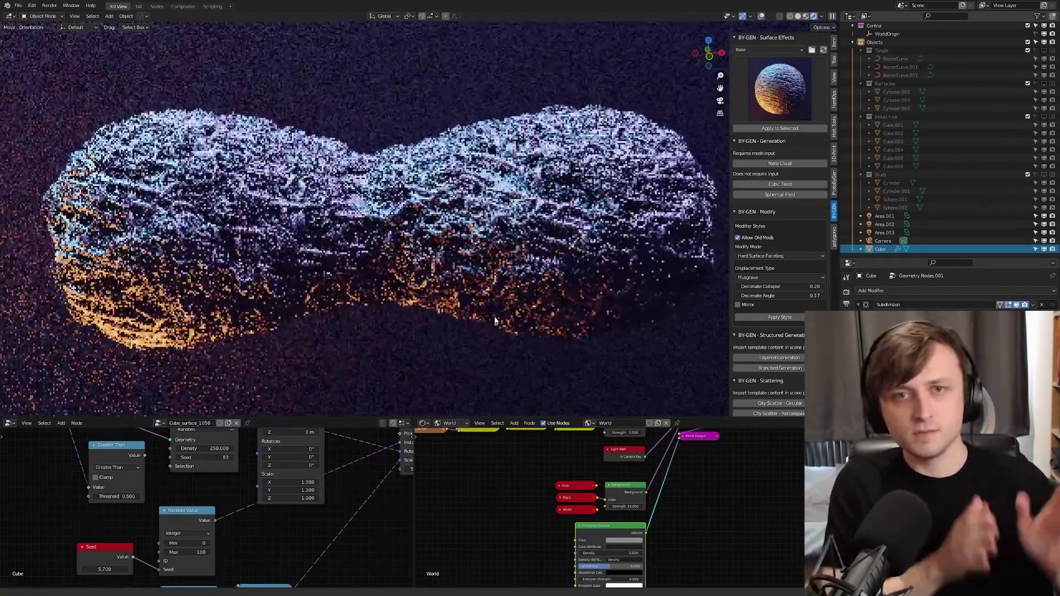
middle_drag(294, 525, 299, 415)
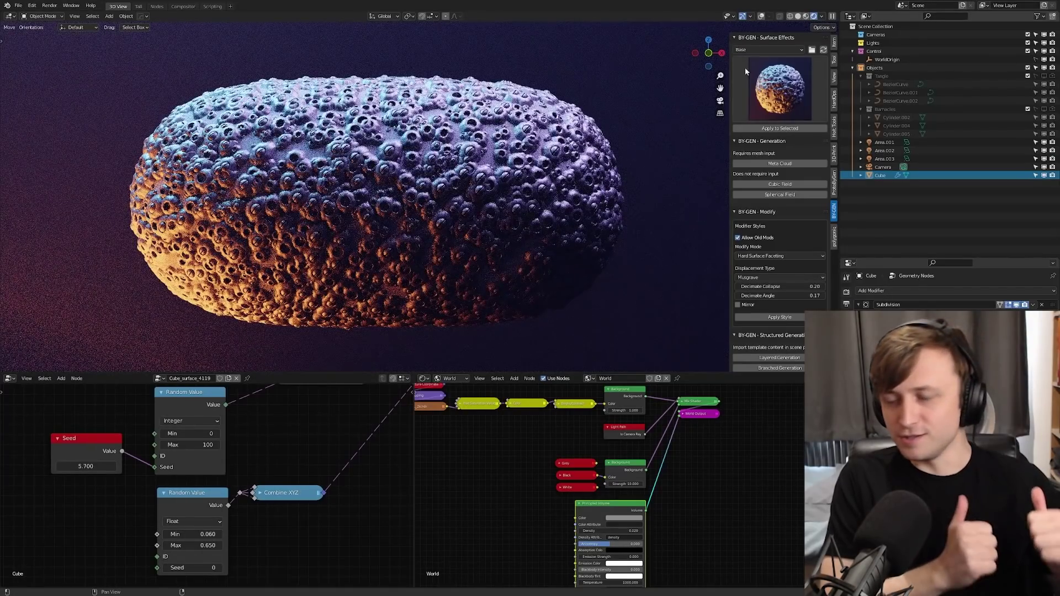
Step: Lower the Max of the float Random Value node that scales the barnacles on the elongated mesh
scroll(513, 231, up, 5)
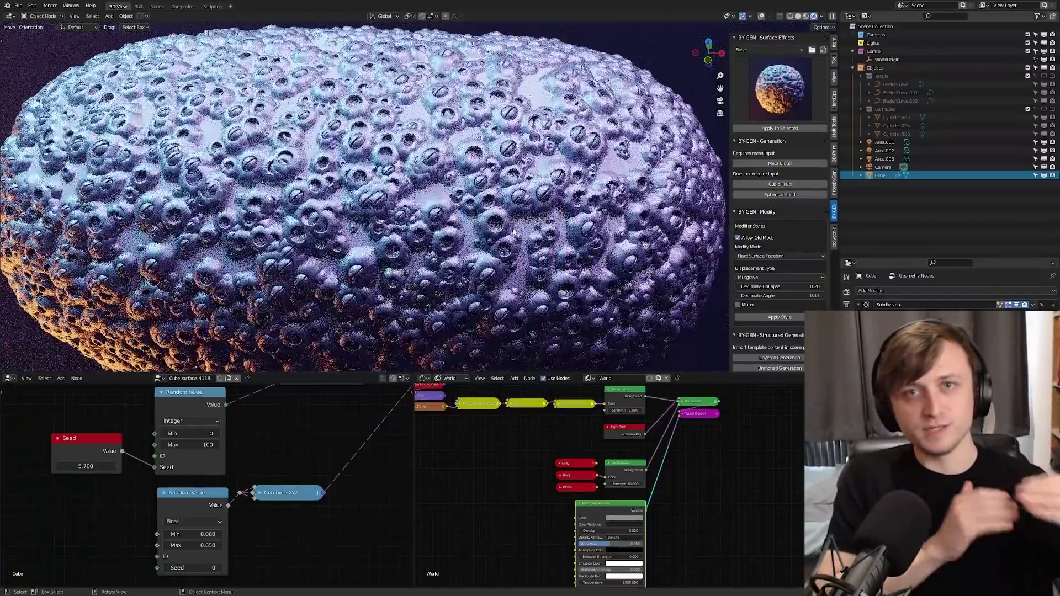
scroll(513, 232, down, 5)
middle_drag(238, 519, 250, 498)
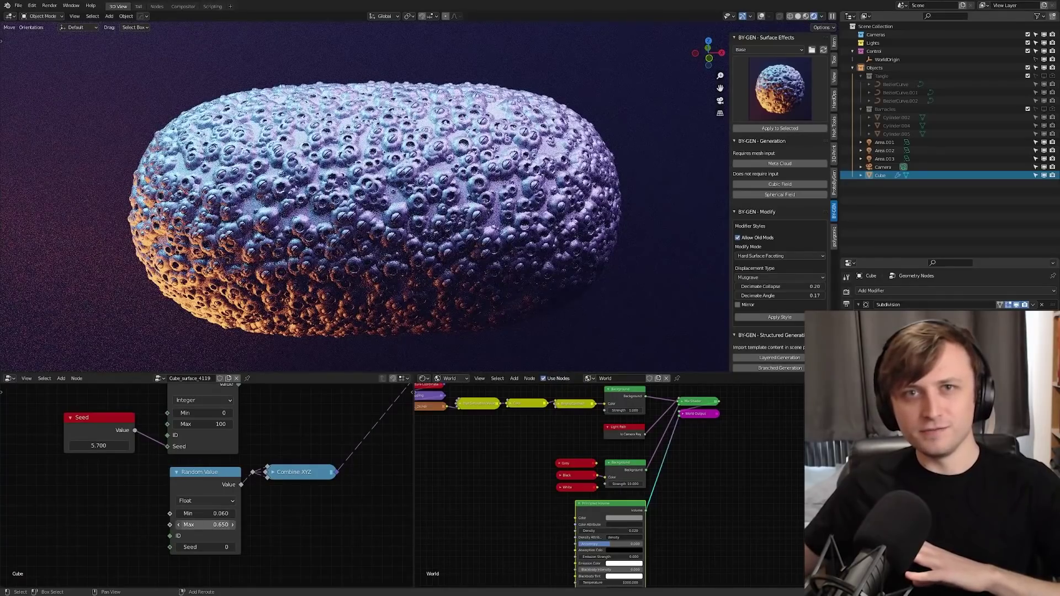
drag(210, 525, 187, 525)
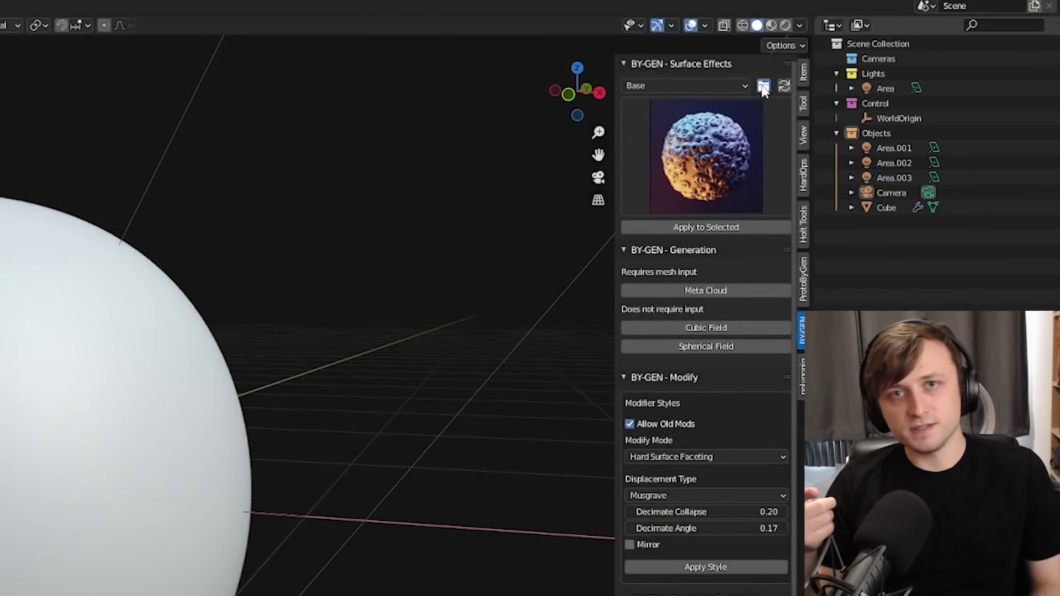
Step: Open the content_packs folder from the surface effects settings and move its window aside
click(763, 86)
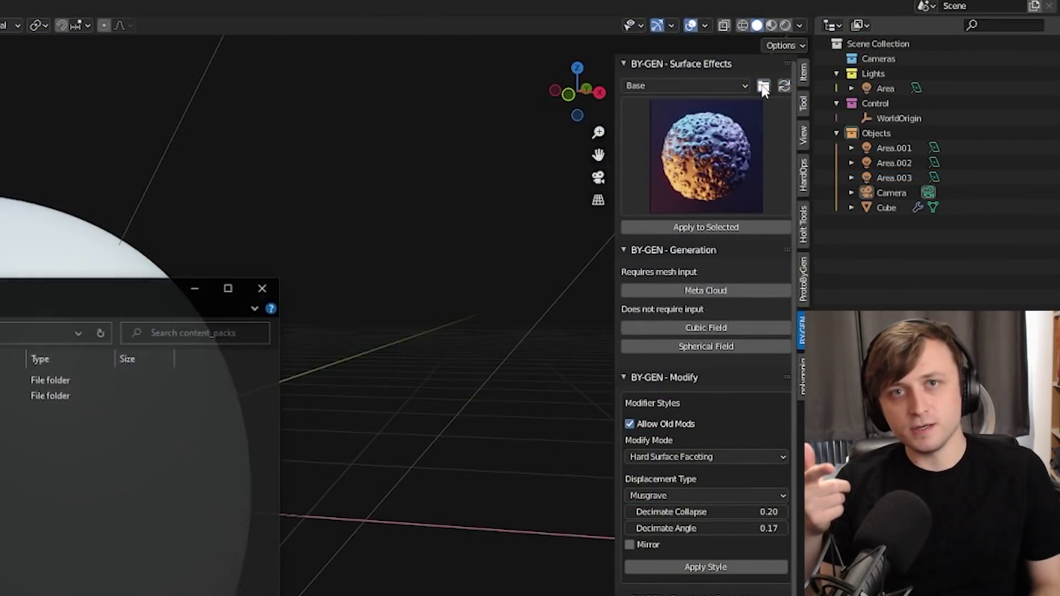
drag(48, 286, 557, 91)
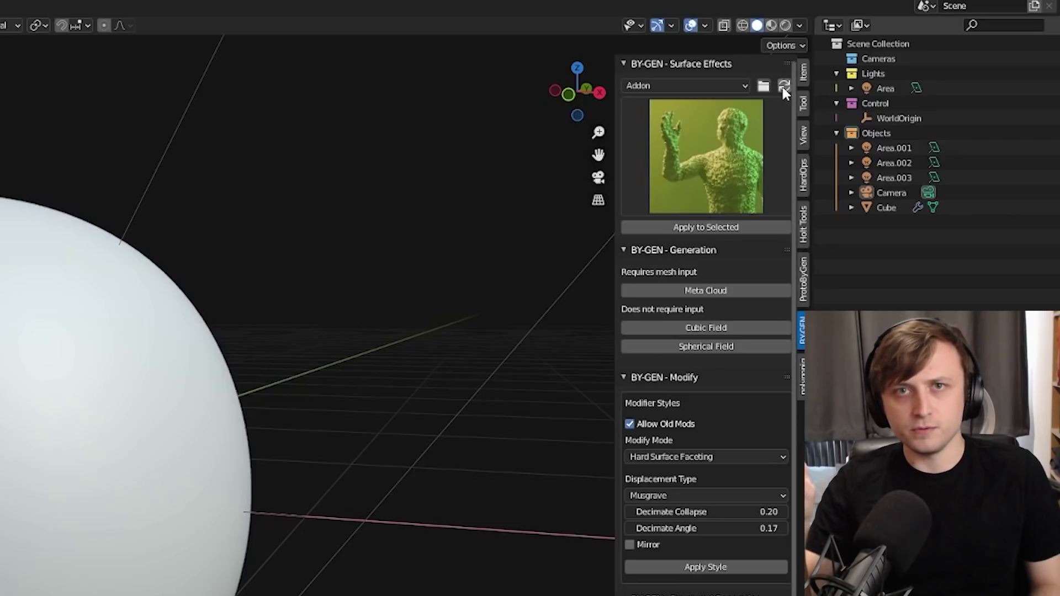
Step: Refresh the content packs again and pick a pack from the surface effects pack list
click(784, 87)
click(724, 87)
click(712, 118)
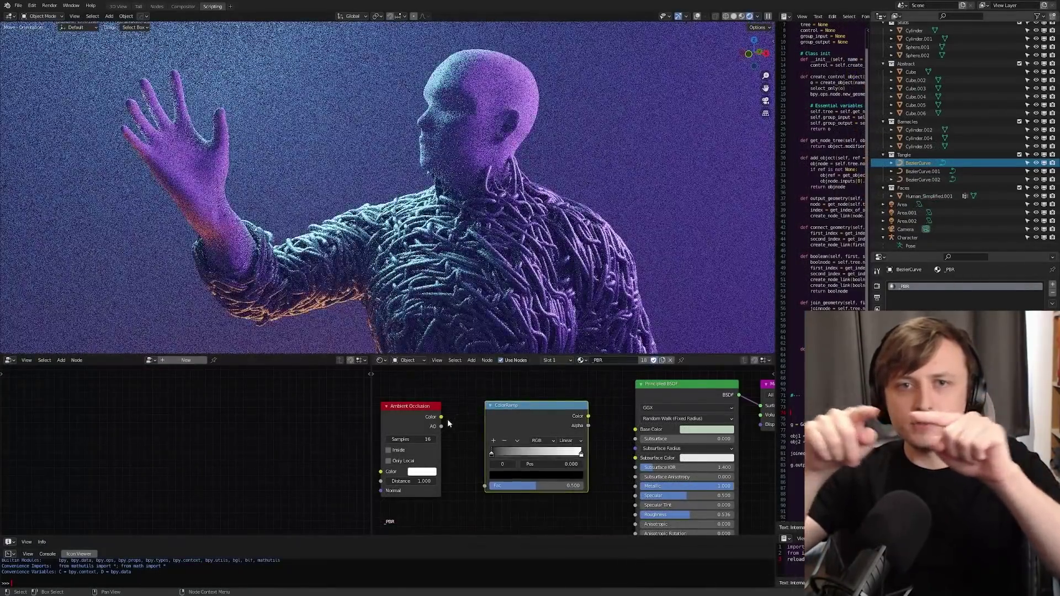
Step: Link the Ambient Occlusion node's AO output to the ColorRamp's factor, and the ramp's Color to the Principled BSDF's Base Color
drag(441, 426, 458, 440)
drag(487, 489, 485, 486)
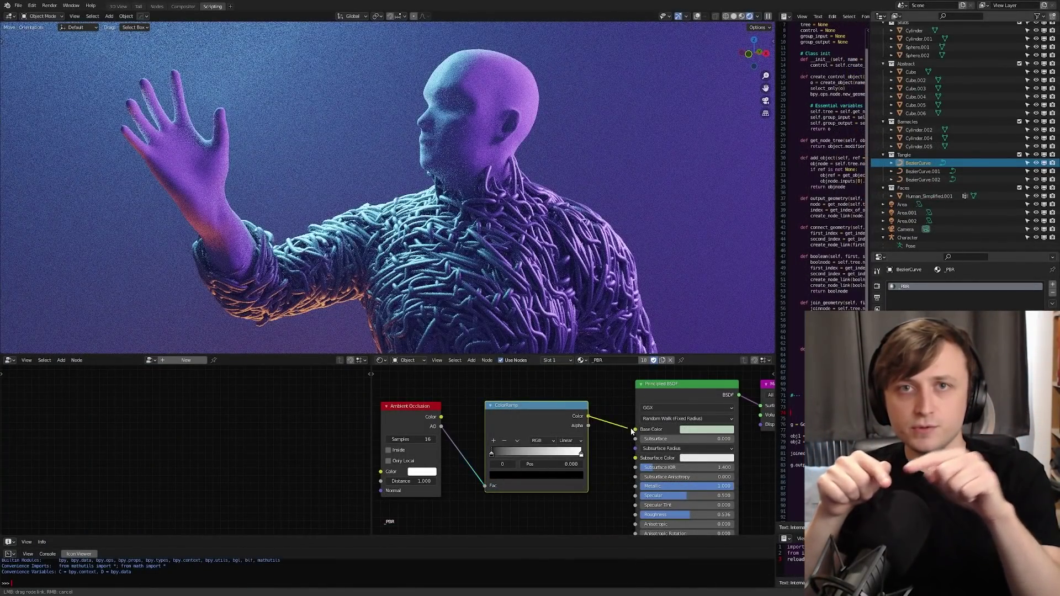
drag(633, 430, 635, 430)
Step: Move the ColorRamp's black stop to position 0.814 and enlarge the 3D viewport above the node editors
drag(492, 453, 573, 455)
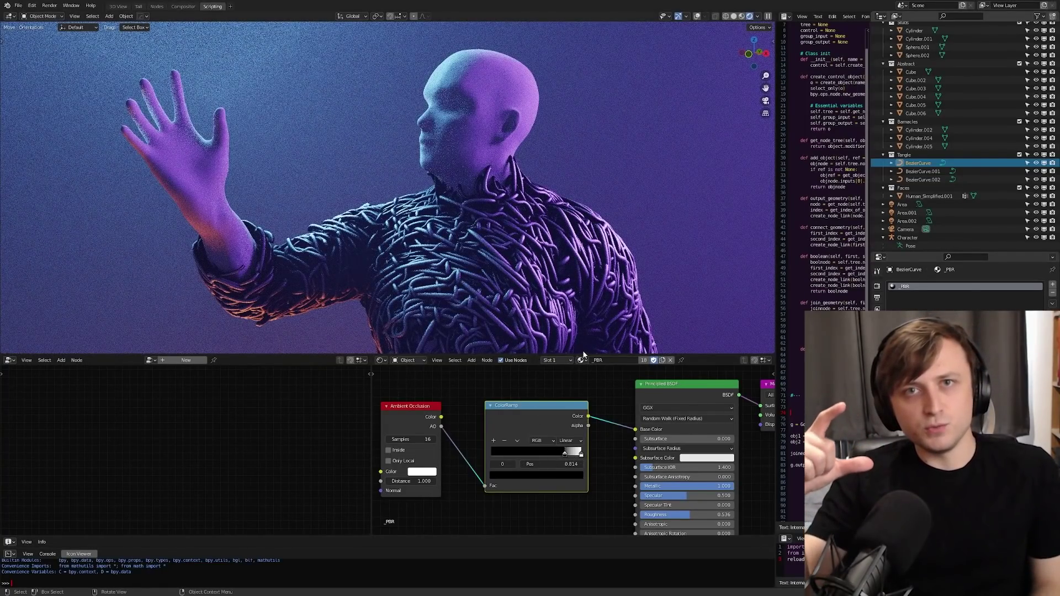
drag(540, 354, 587, 410)
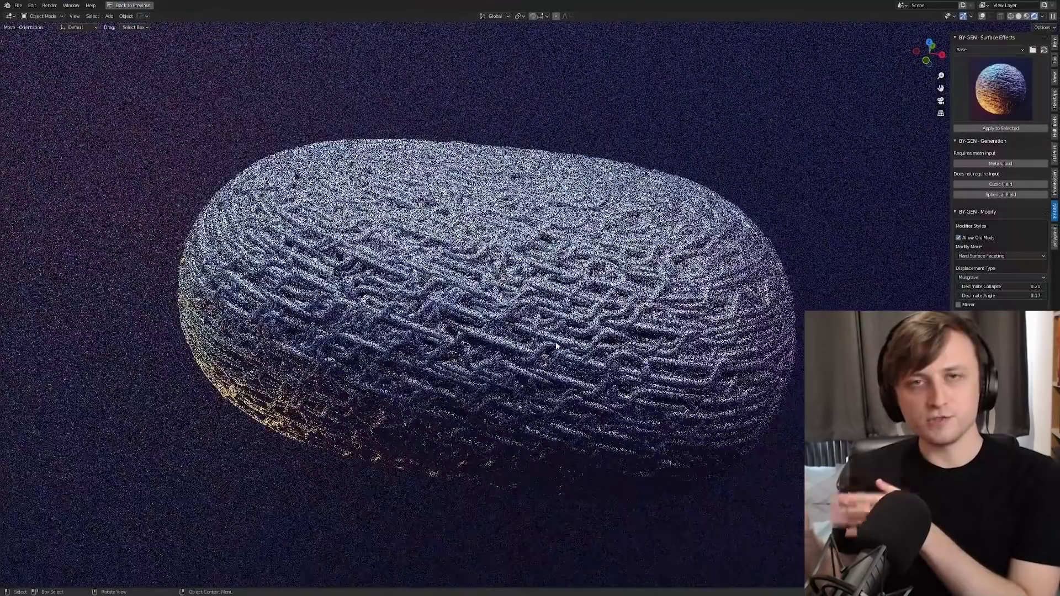
Step: Examine the underside of the tangle-covered elongated mesh and leave the full-screen viewport
middle_drag(557, 346, 576, 266)
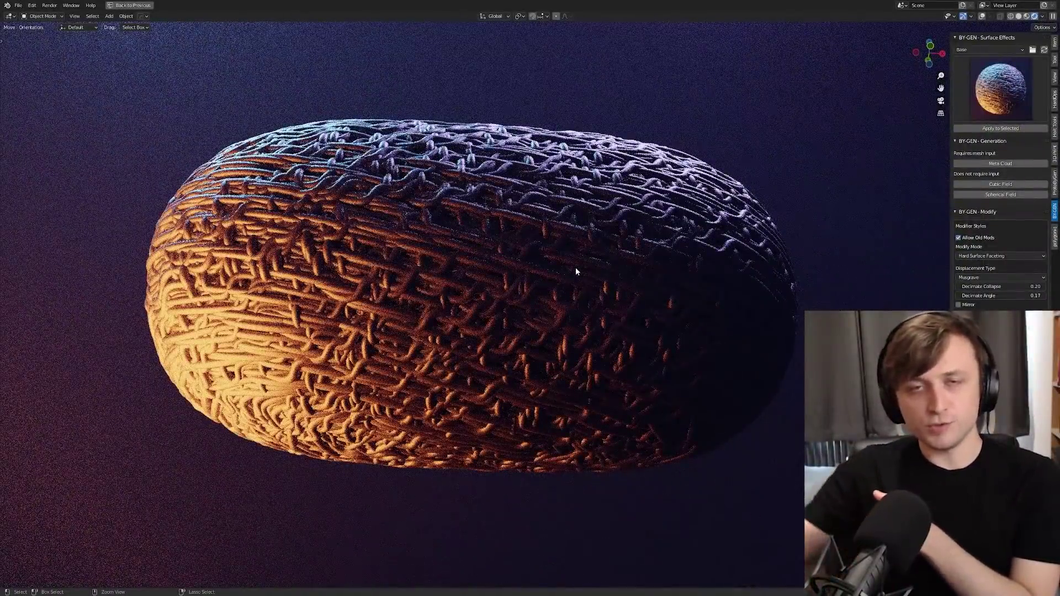
key(ctrl+space)
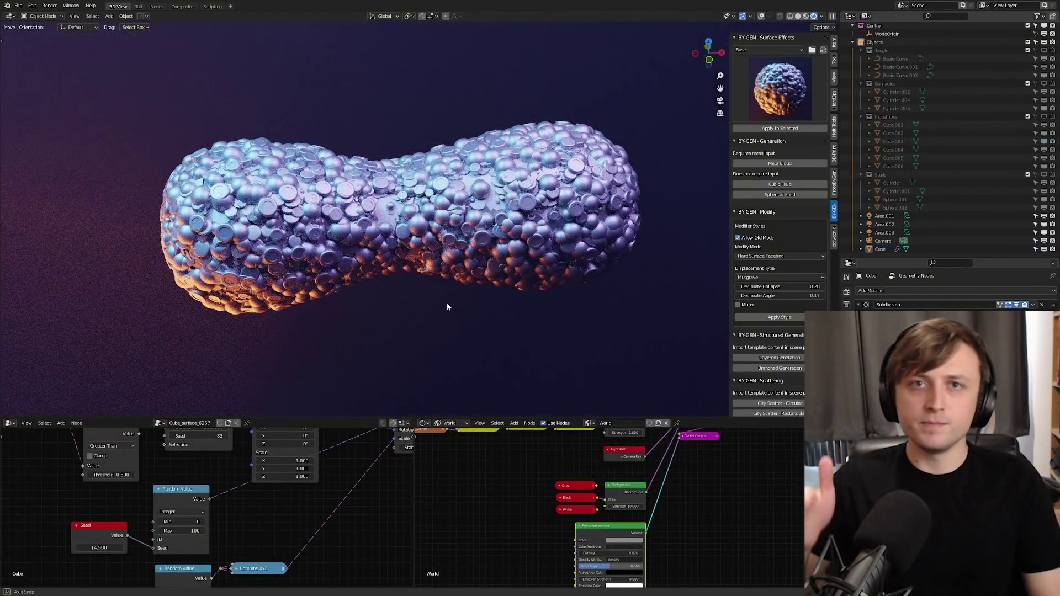
Step: Select the pinched mesh covered in studs and lower the point distribution Density in its node tree
middle_drag(448, 303, 447, 301)
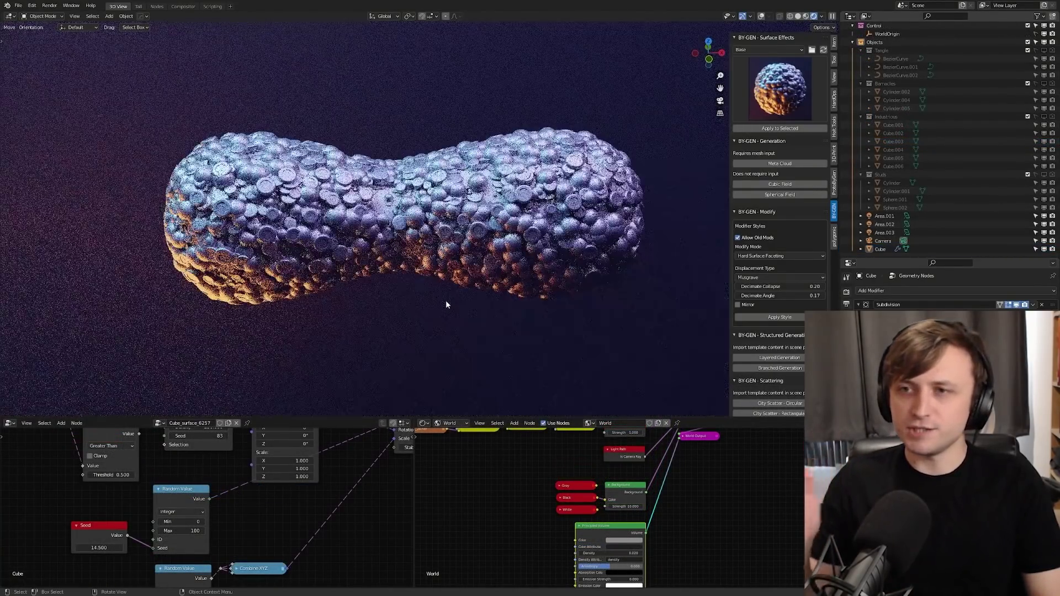
click(459, 270)
middle_drag(193, 534, 201, 502)
shift+scroll(221, 519, up, 3)
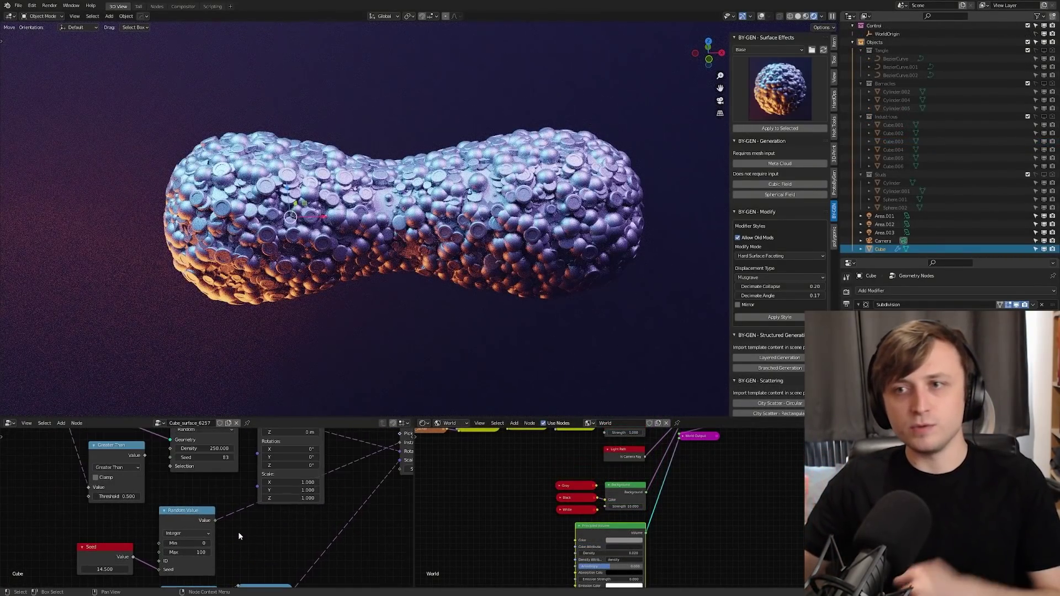
drag(205, 449, 191, 448)
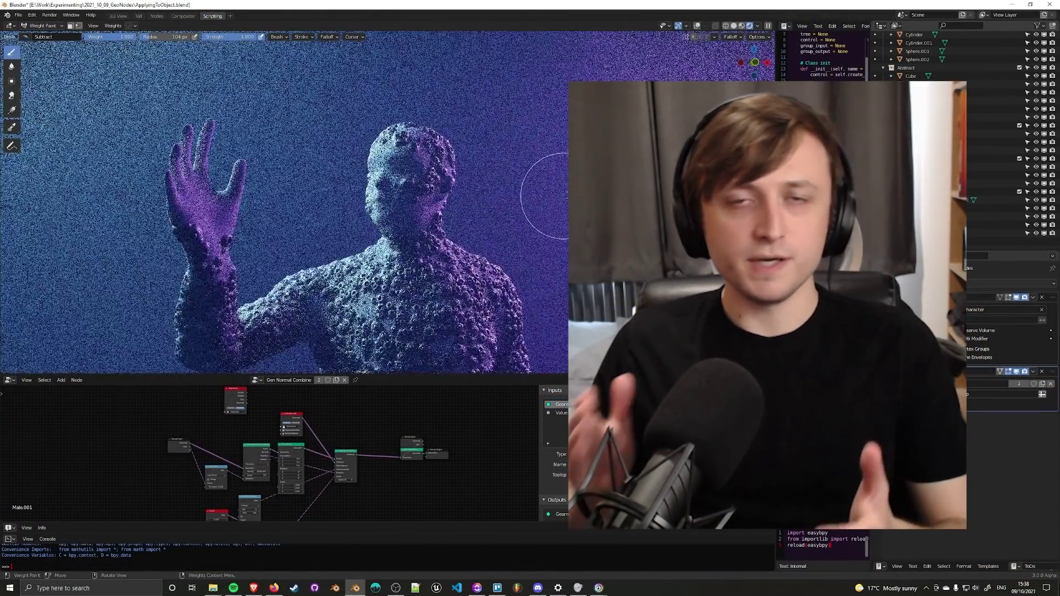
Step: Paint a short weight stroke on the side of the figure's head with the Subtract brush
mouse_move(549, 223)
middle_down()
mouse_move(535, 180)
mouse_move(567, 184)
mouse_move(486, 171)
mouse_move(481, 182)
middle_up()
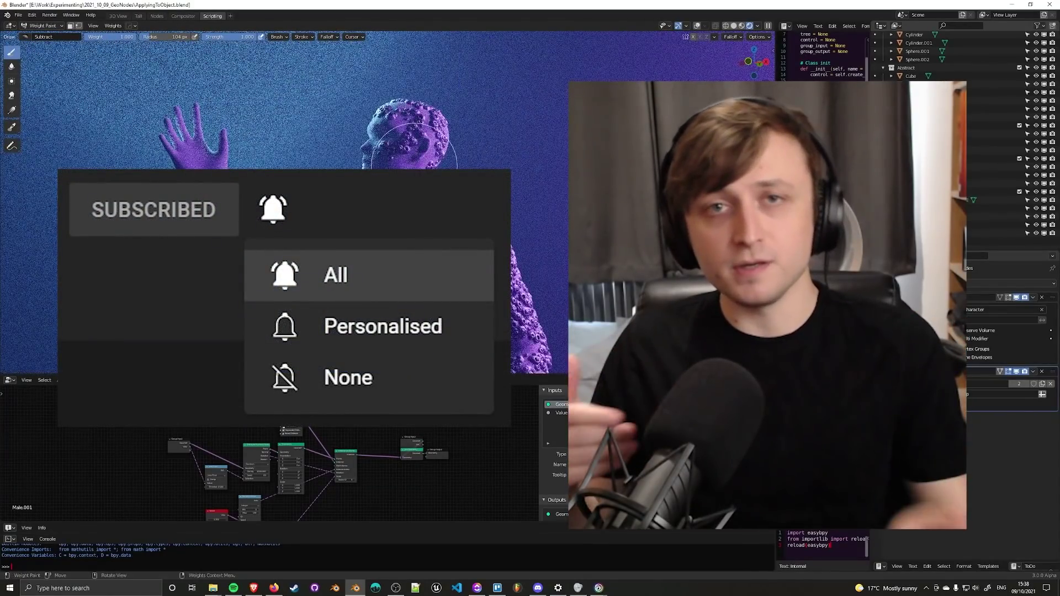
mouse_move(414, 166)
mouse_down()
mouse_move(413, 155)
mouse_move(417, 188)
mouse_up()
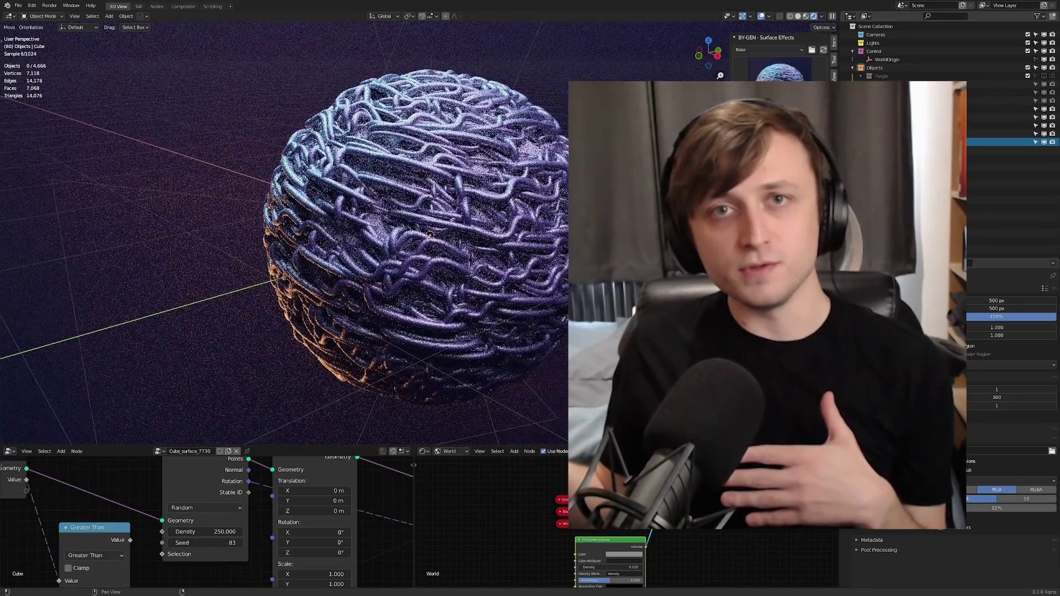
Step: Set the point distribution Density of the tangle-covered sphere to 1000
middle_drag(207, 529, 225, 545)
click(225, 545)
text(1000)
key(Return)
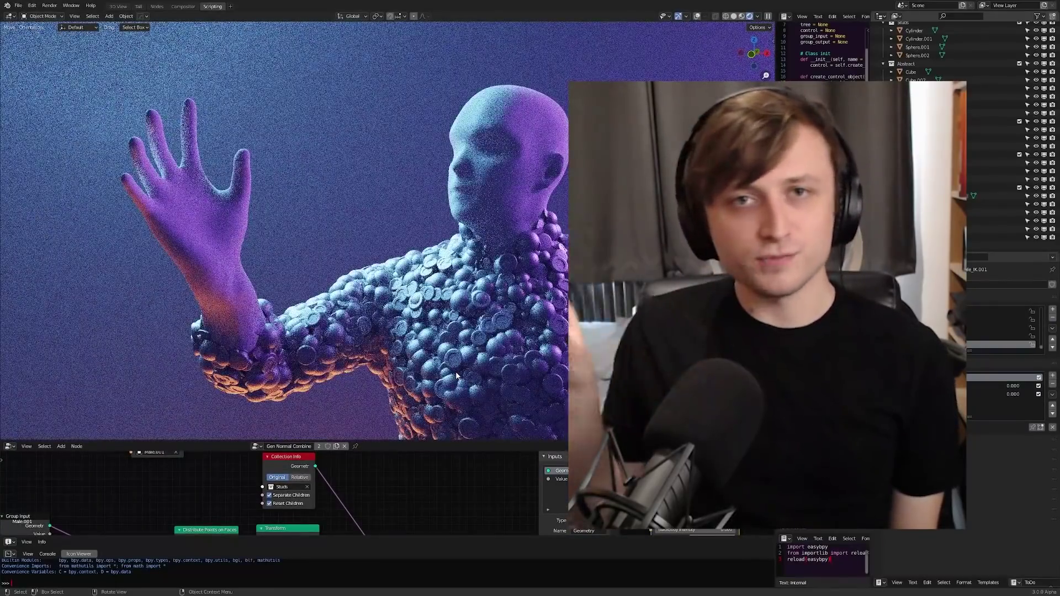
Step: Set the collection in the figure's Collection Info node to Tangle
mouse_move(457, 376)
middle_down()
mouse_move(471, 377)
mouse_move(442, 382)
middle_up()
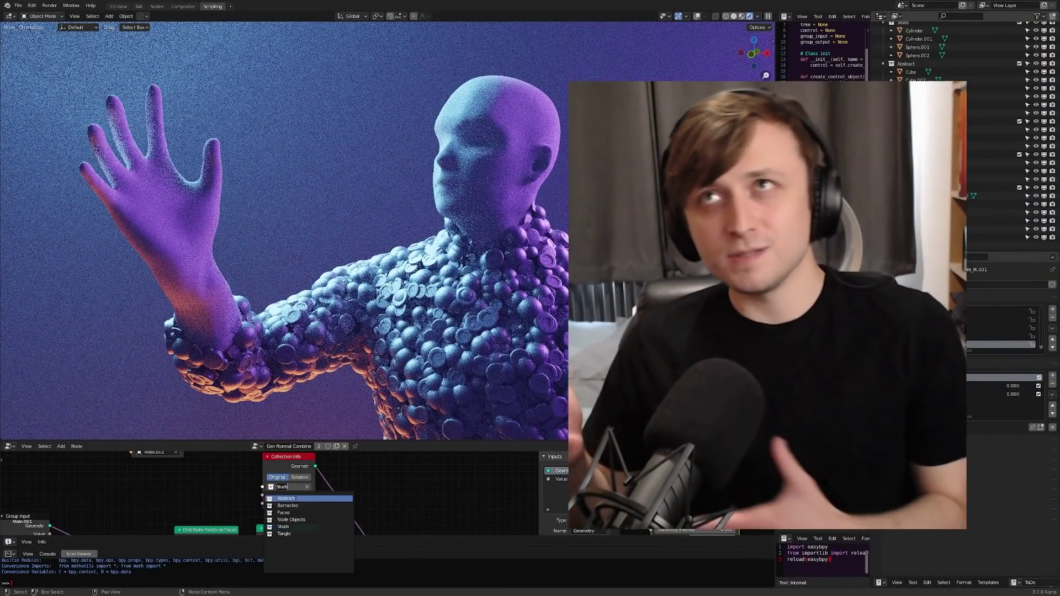
click(297, 534)
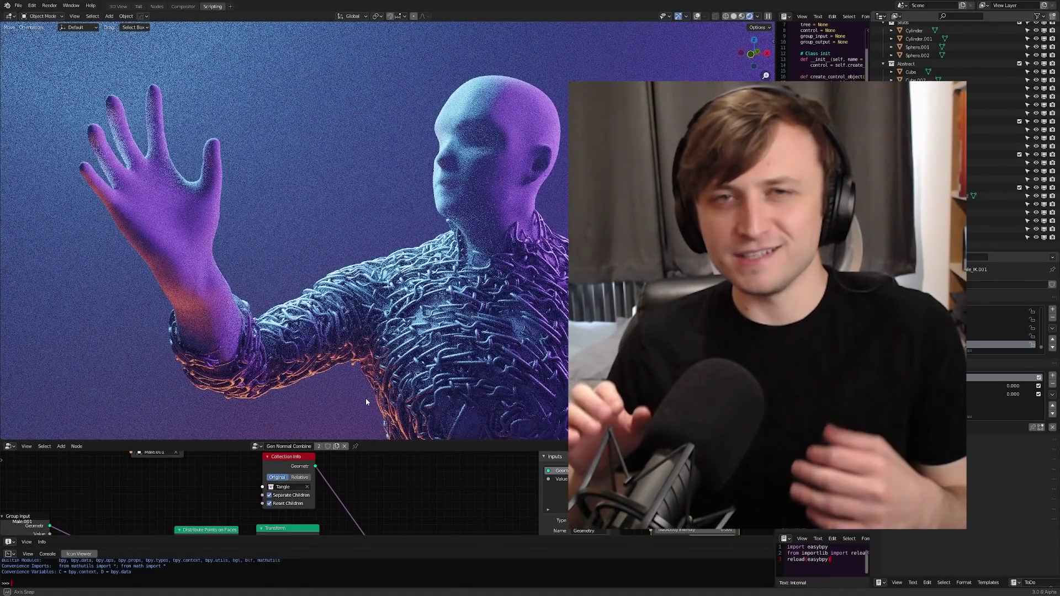
middle_drag(366, 399, 347, 401)
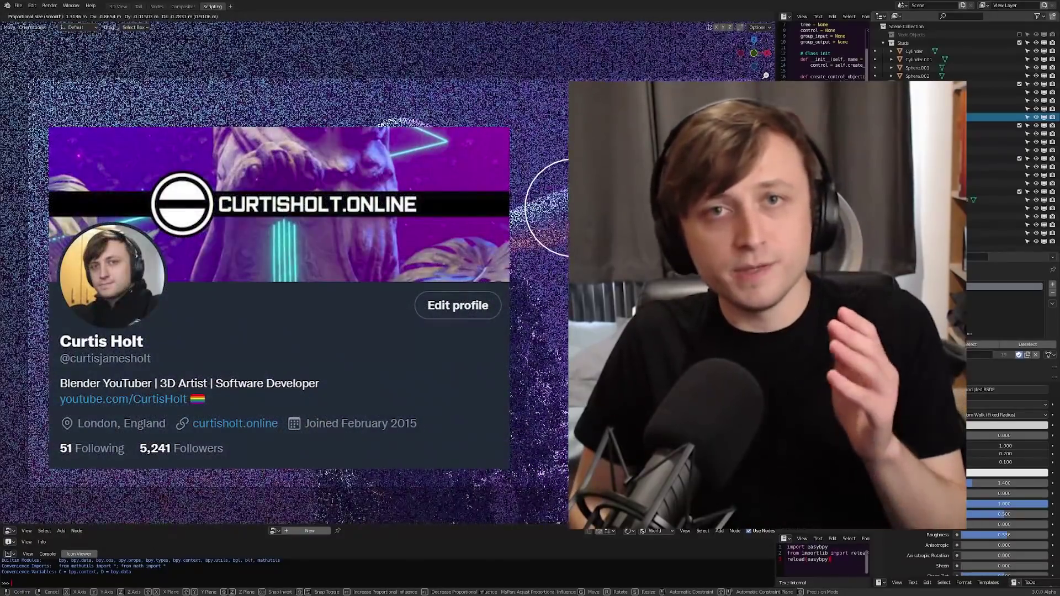
Step: Stretch the spindle's end with smooth proportional editing and start another move of it
click(524, 264)
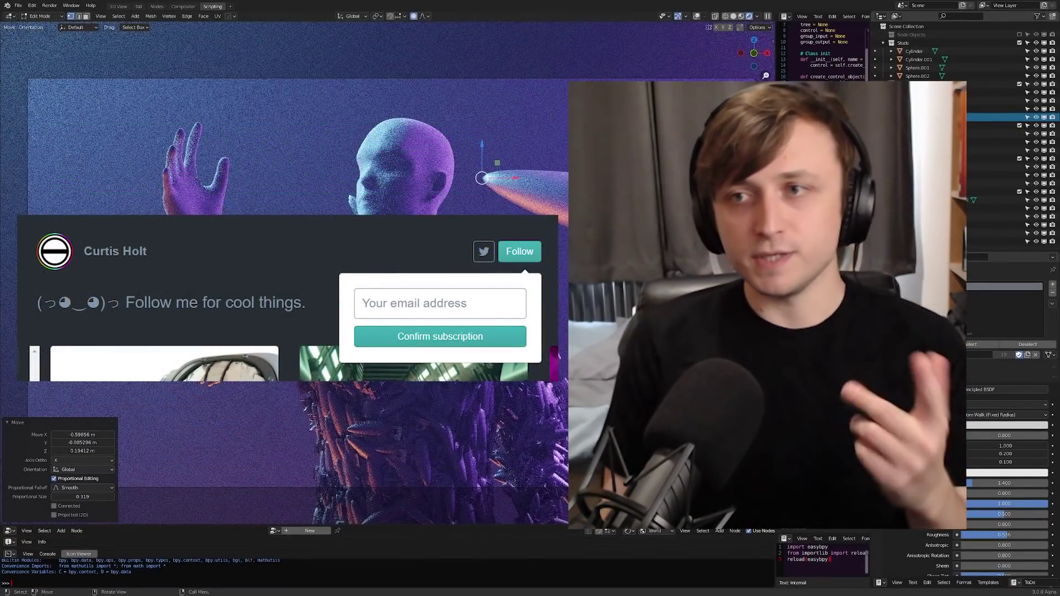
key(g)
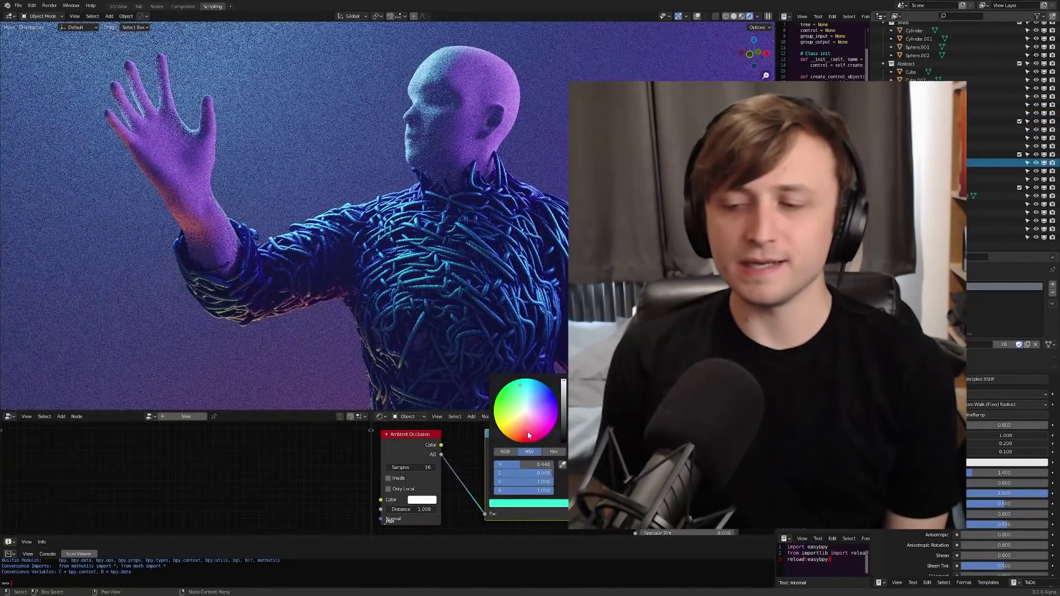
Step: Change the tangle's ColorRamp colour to a pinkish red and set the float Random Value node's Max to 0.360
click(528, 436)
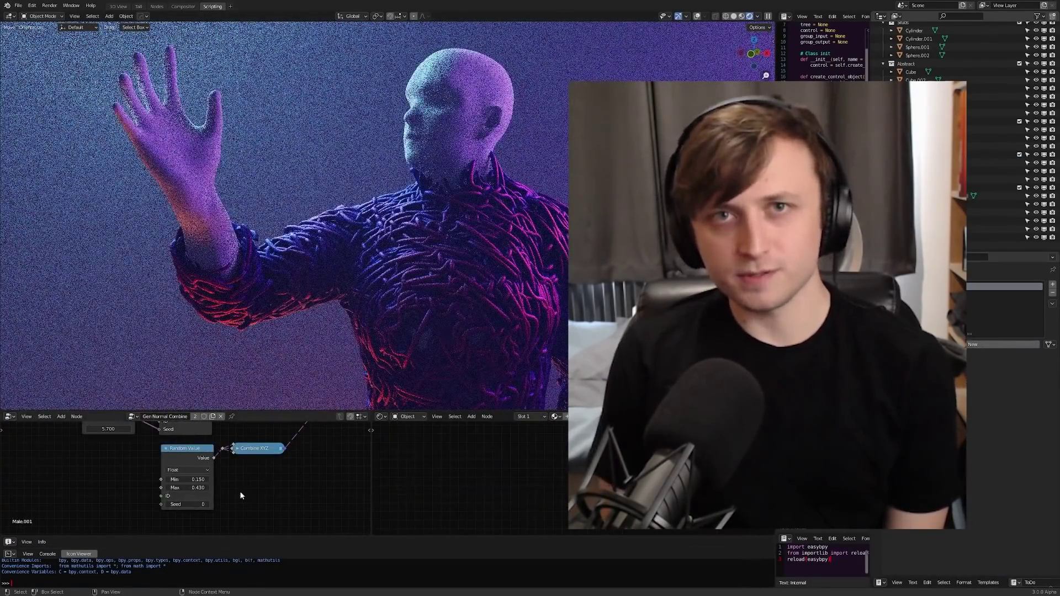
middle_drag(252, 477, 308, 485)
drag(275, 477, 298, 477)
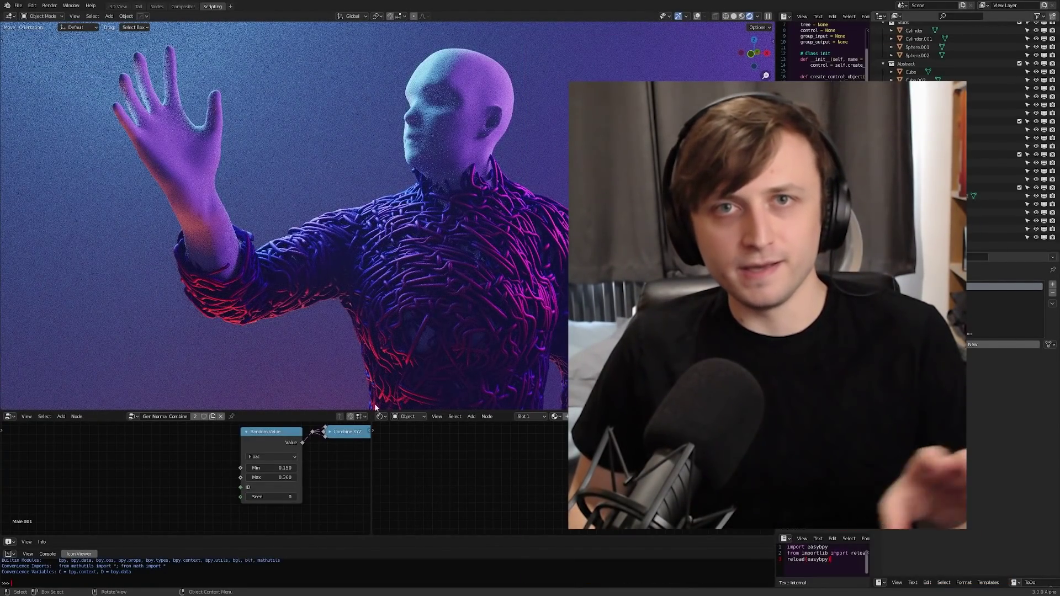
Step: Try the Abstract and Barnacles collections in the figure's Collection Info node
middle_drag(297, 452, 199, 452)
scroll(199, 452, down, 1)
middle_drag(270, 427, 224, 490)
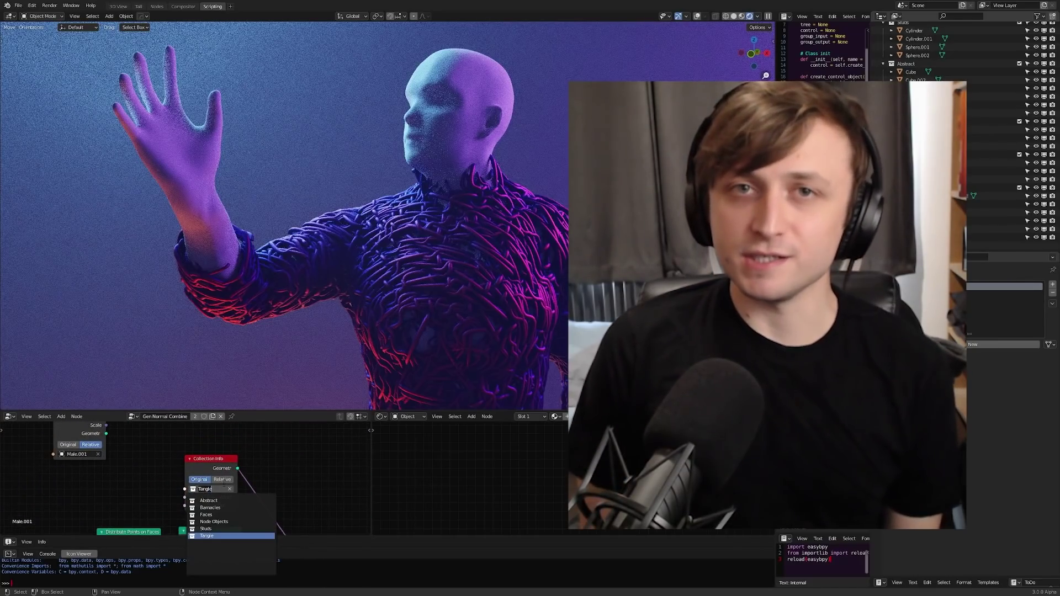
click(225, 502)
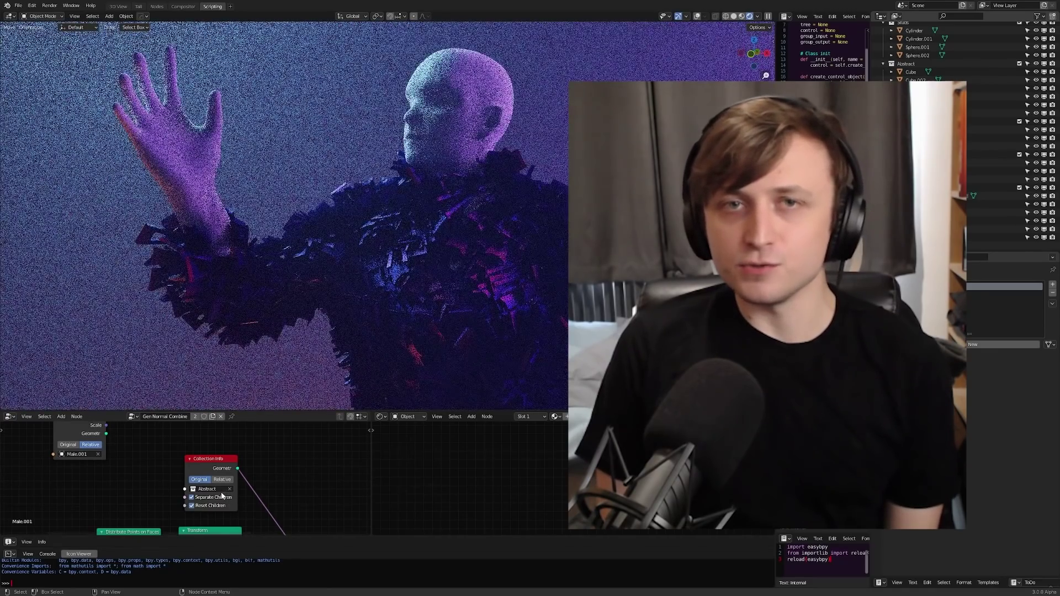
click(209, 489)
click(230, 508)
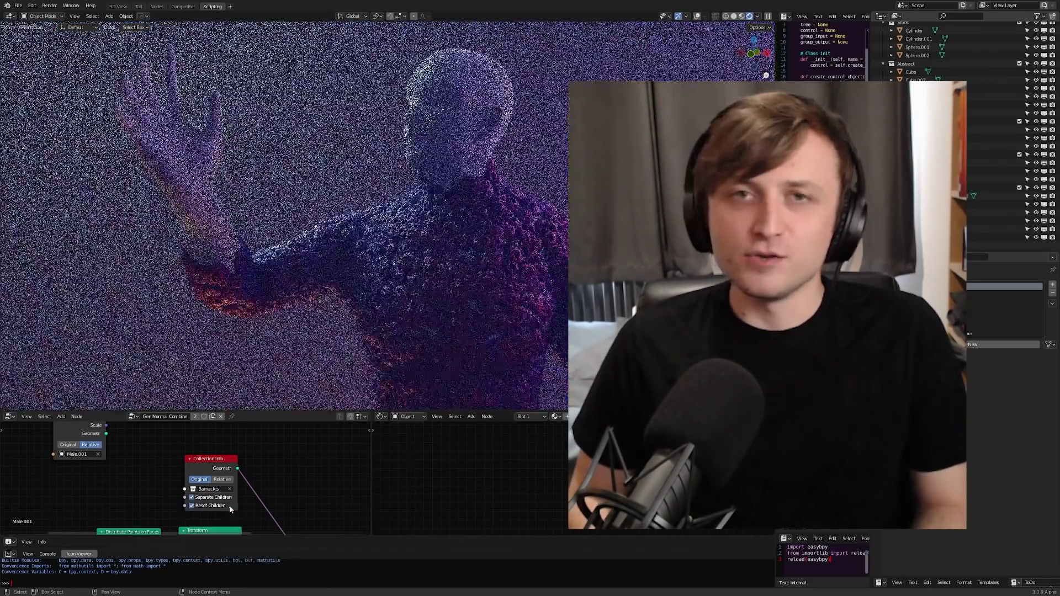
Step: Switch the figure's Collection Info node to the Studs collection
click(209, 489)
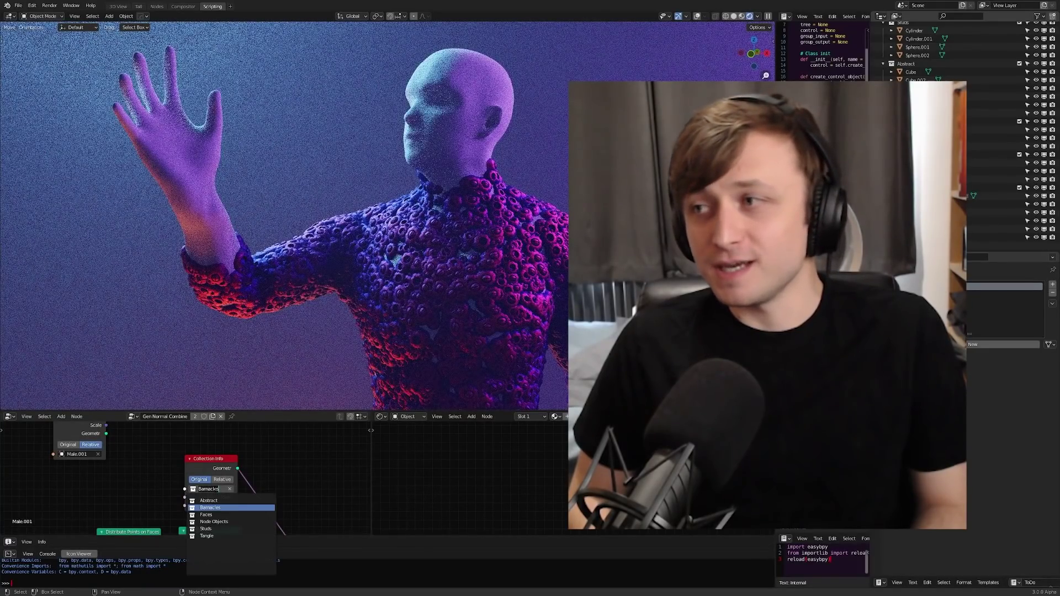
click(219, 529)
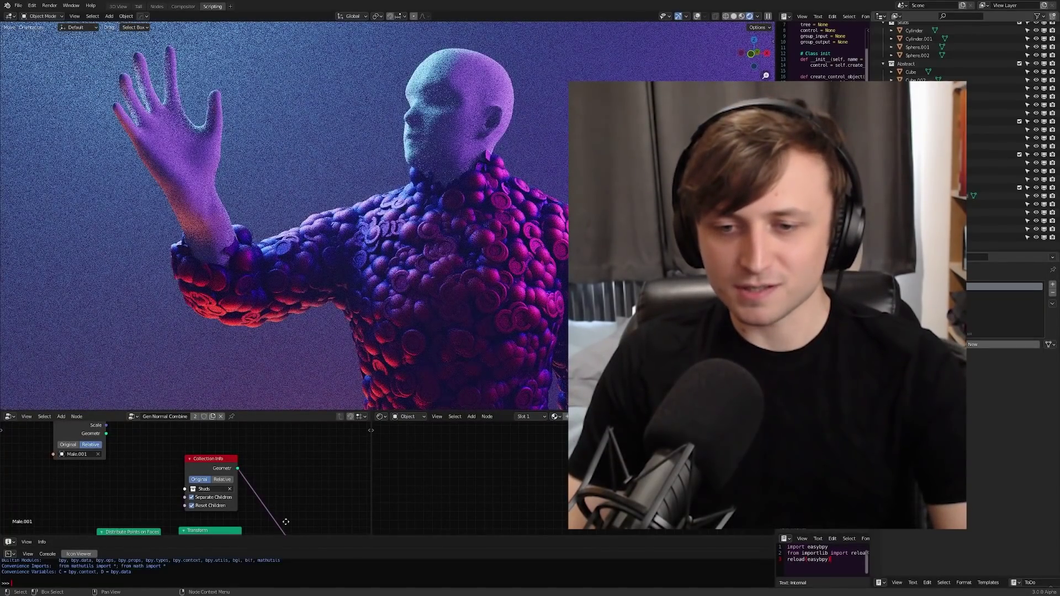
Step: Lower the float Random Value node's Max to about 0.16 to shrink the studs on the figure
middle_drag(280, 492, 296, 427)
mouse_move(184, 484)
shift+mouse_down()
mouse_move(165, 484)
mouse_move(177, 484)
shift+mouse_up()
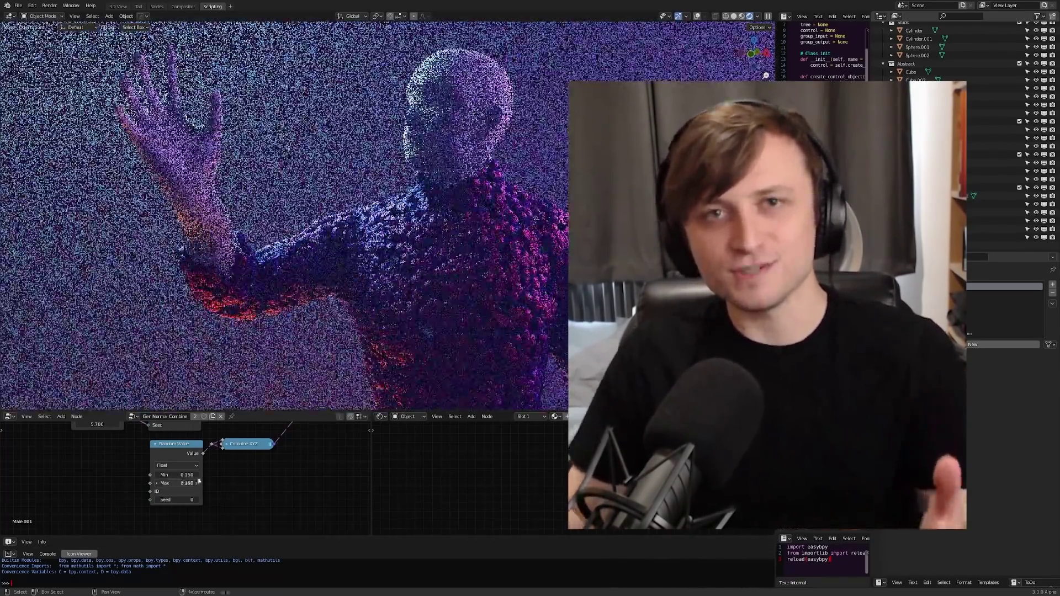
Step: Set the point distribution Density in the figure's node tree to 1000
middle_drag(185, 434, 219, 522)
middle_drag(280, 446, 255, 481)
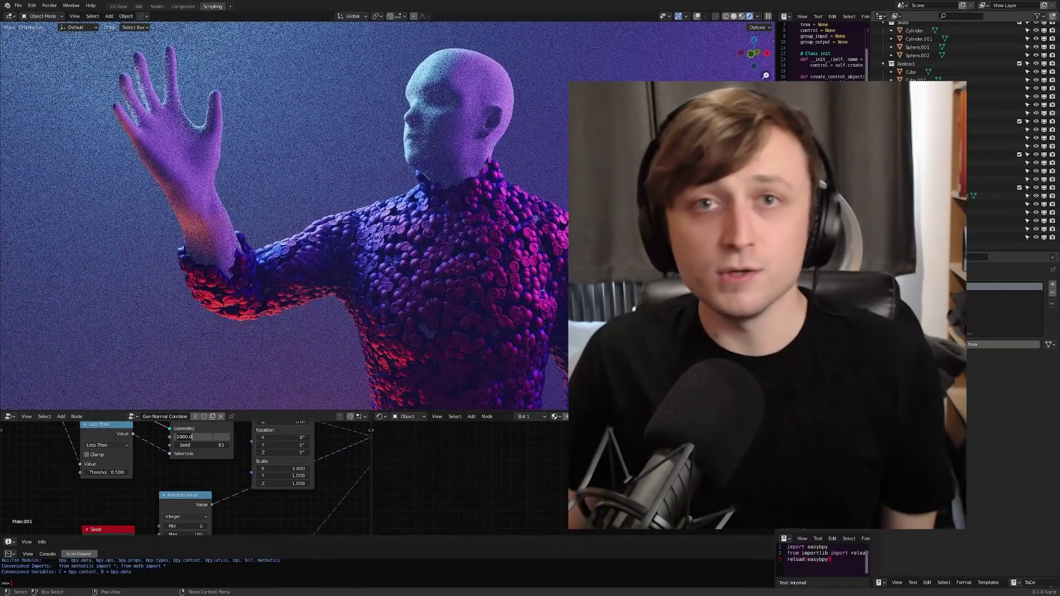
key(Return)
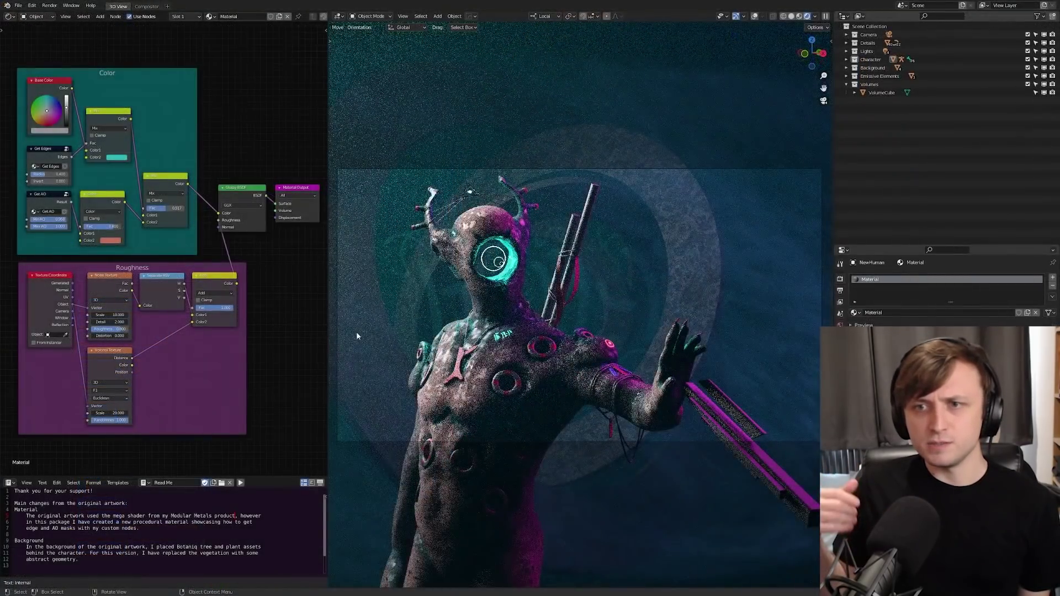
Step: Examine the Get Edges and Get AO nodes in the figure's material, and the pendant's material and modifiers
mouse_move(214, 316)
middle_down()
mouse_move(230, 317)
mouse_move(215, 320)
middle_up()
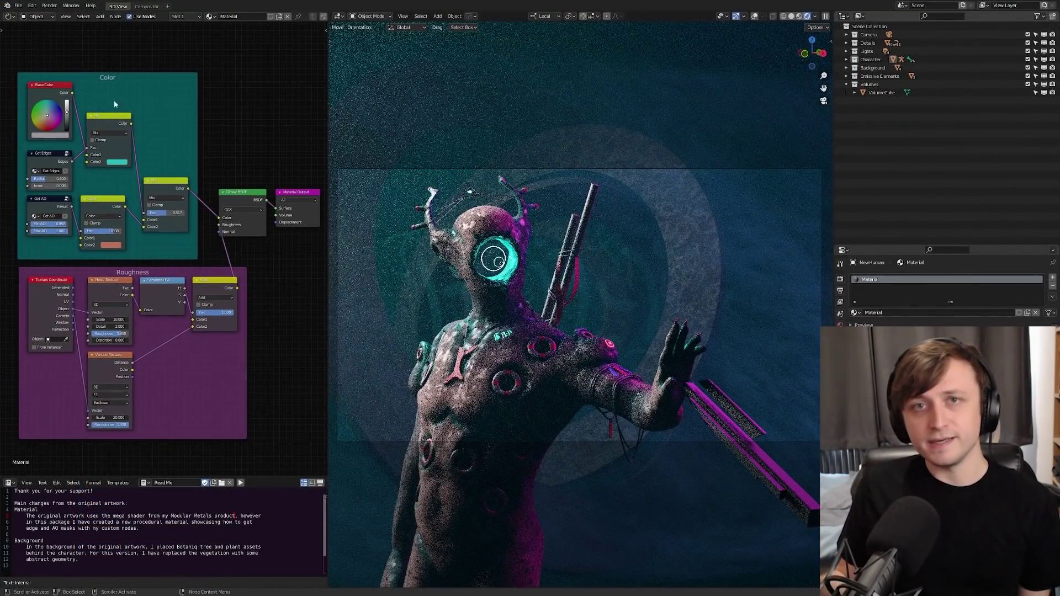
middle_drag(110, 291, 204, 347)
scroll(125, 241, up, 8)
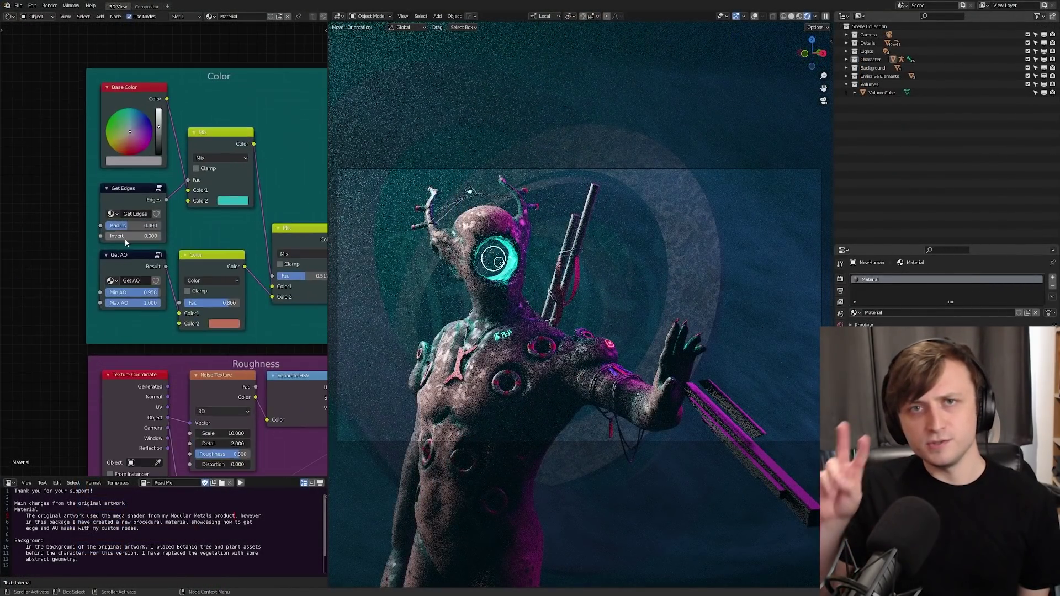
drag(53, 173, 160, 310)
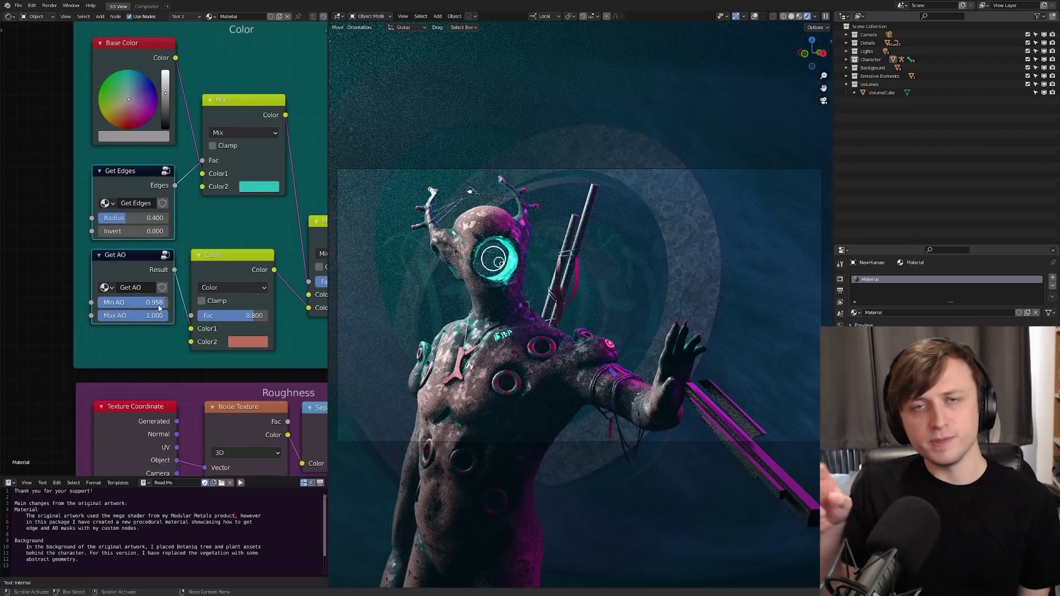
key(g)
right_click(179, 325)
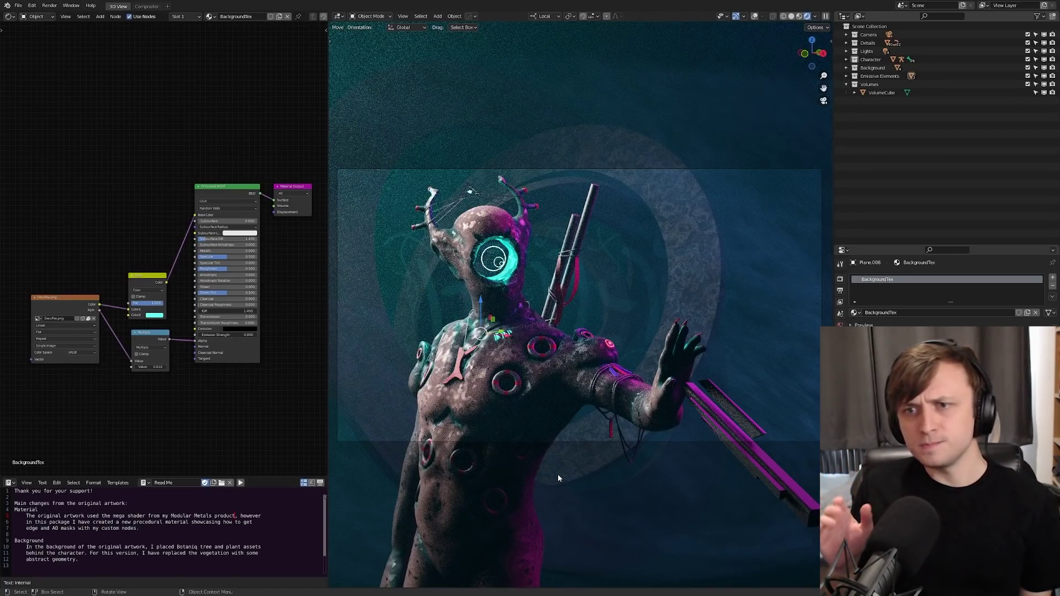
click(759, 343)
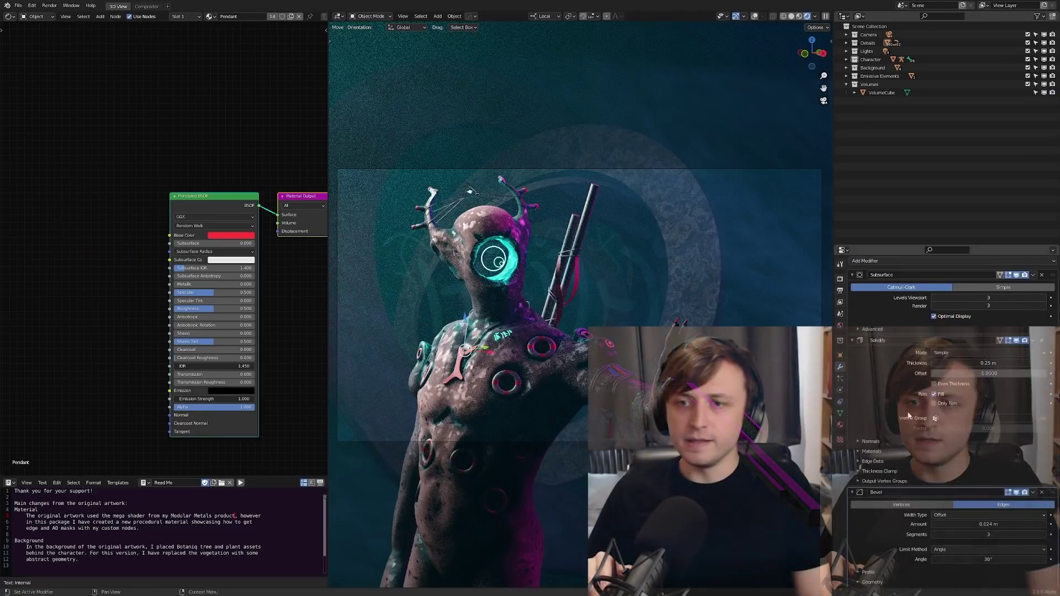
scroll(907, 411, up, 2)
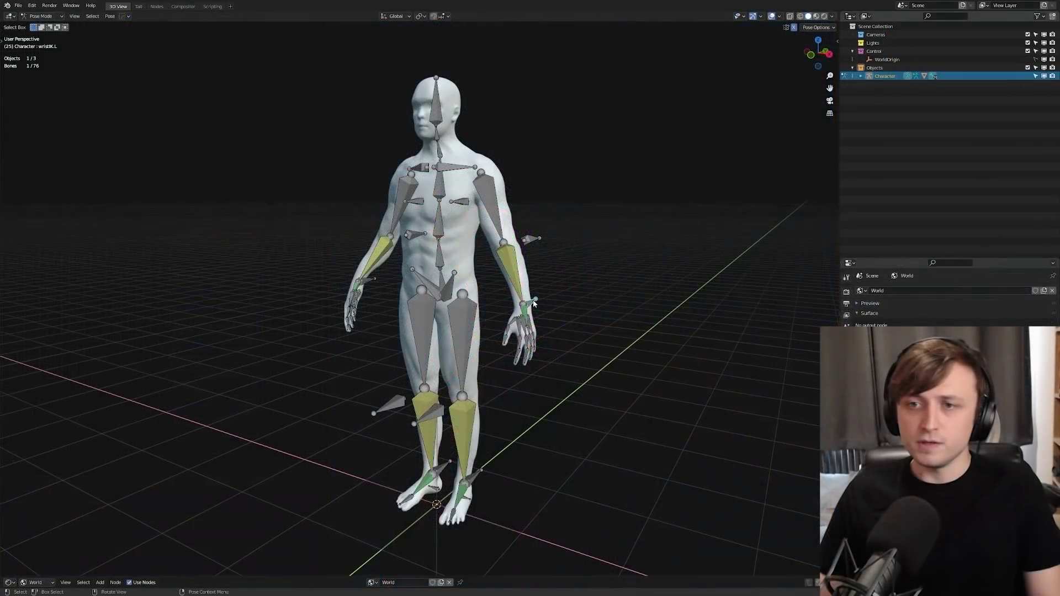
Step: Move the left wrist IK bone of the human character's rig
middle_drag(534, 303, 491, 298)
key(g)
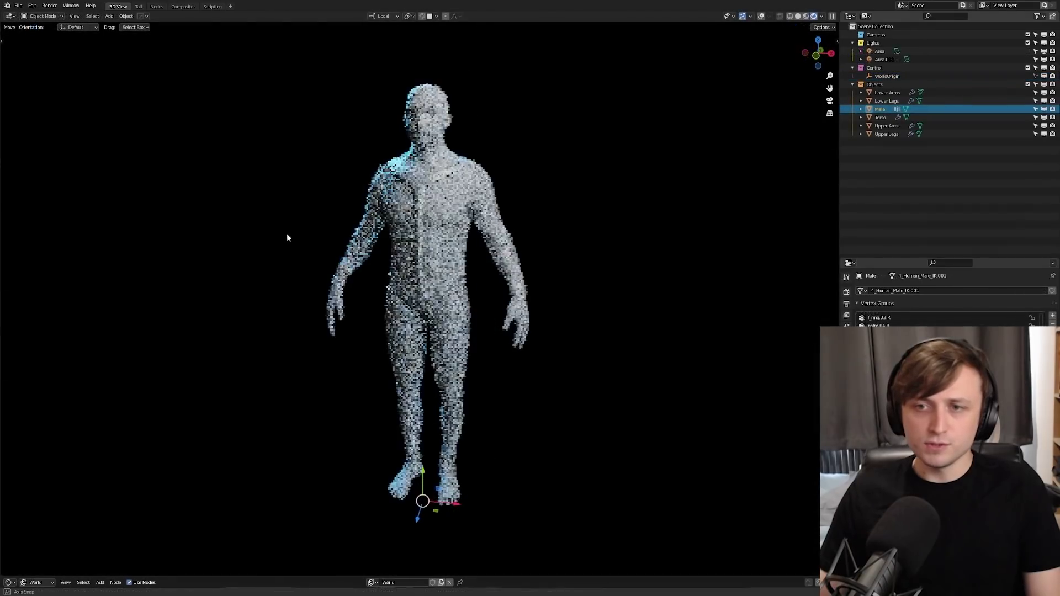
Step: Hide the Male body mesh, leaving only the suit pieces around it in view
middle_drag(287, 237, 317, 232)
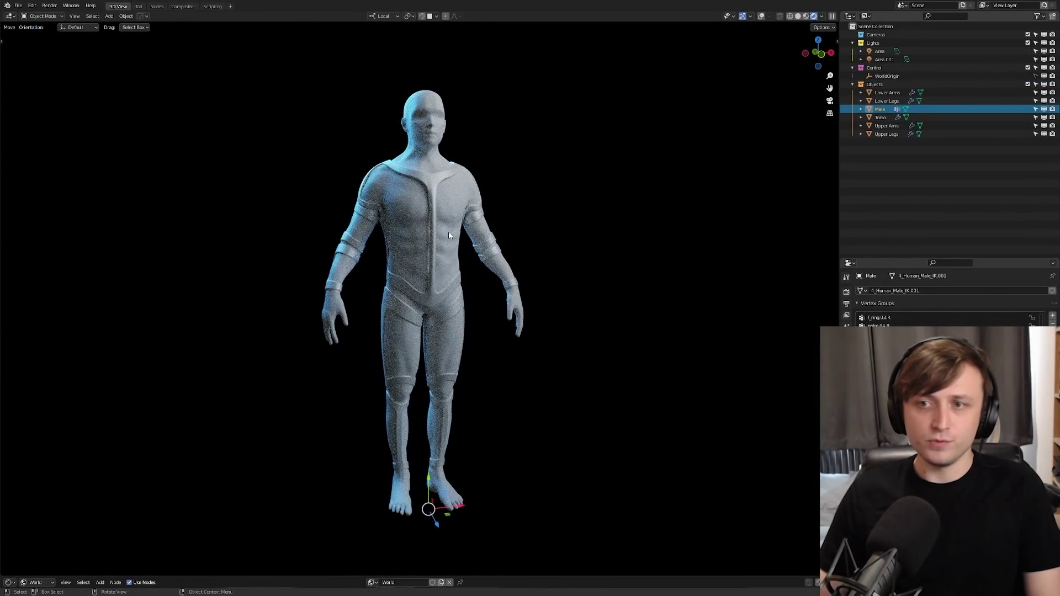
key(h)
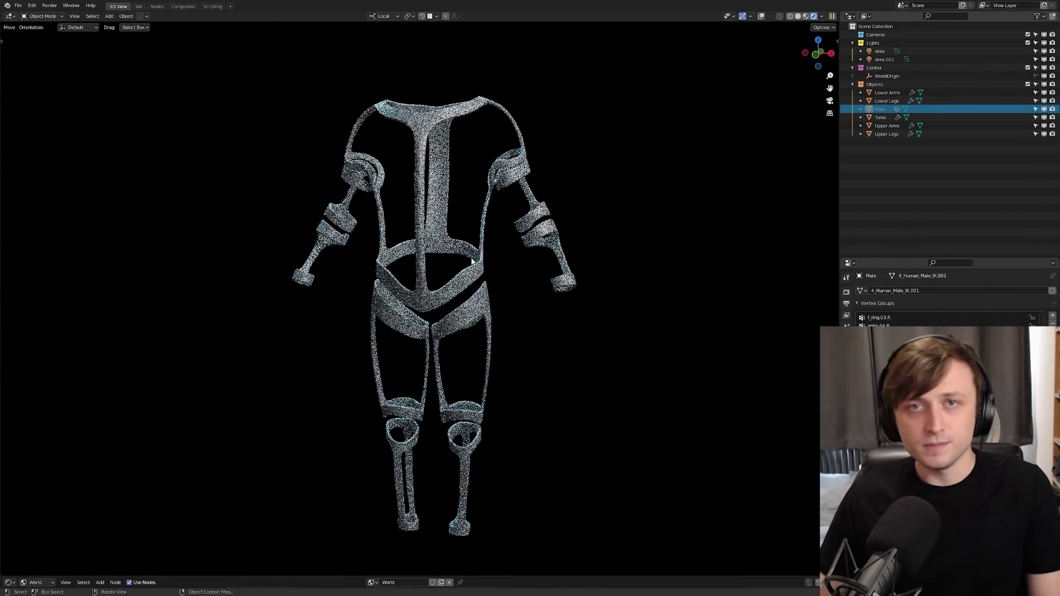
Step: Try a trackball rotation of all the suit pieces together with the area lights
key(a)
key(t)
key(r)
key(r)
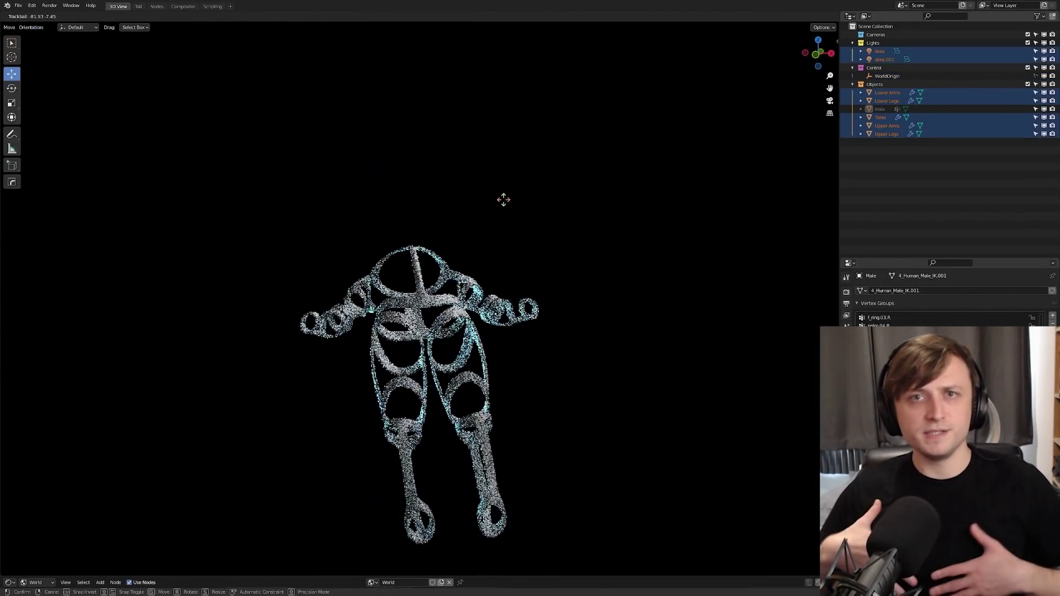
click(266, 211)
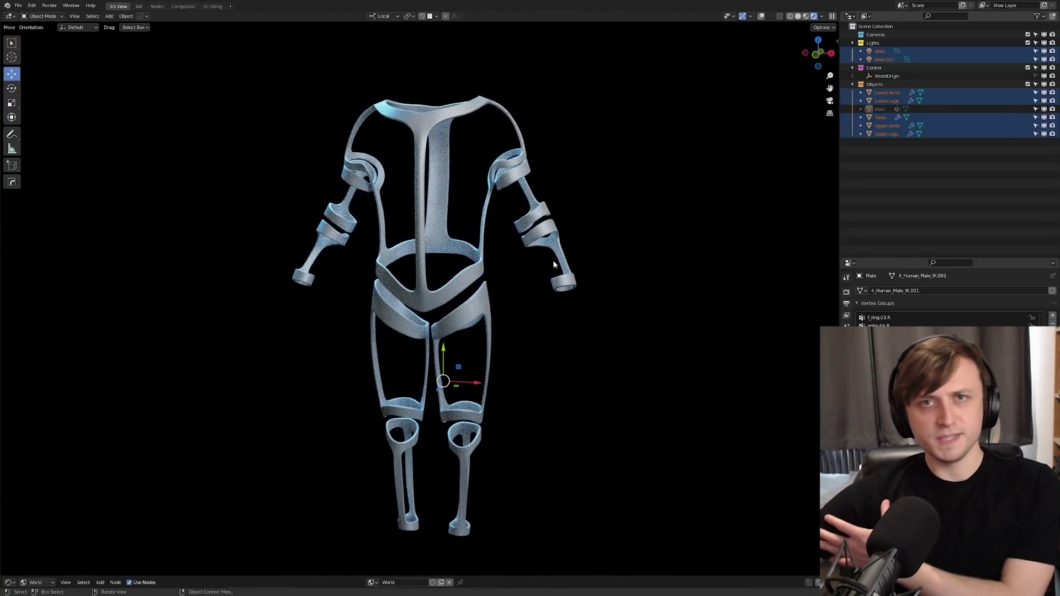
Step: Unhide the Male body mesh and deselect all objects
key(alt+h)
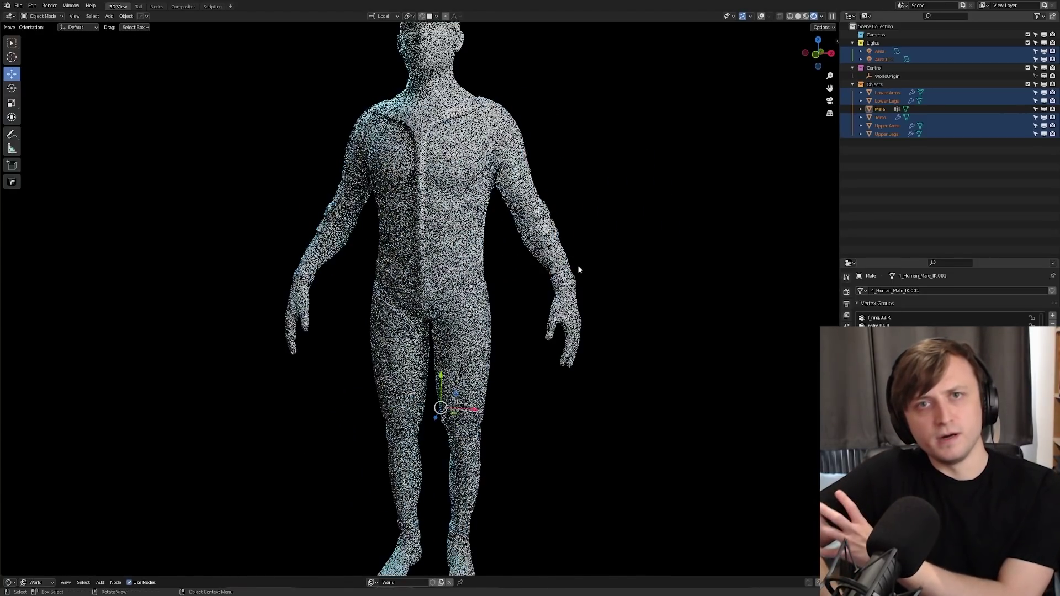
key(alt+a)
scroll(578, 267, down, 1)
middle_drag(513, 265, 332, 277)
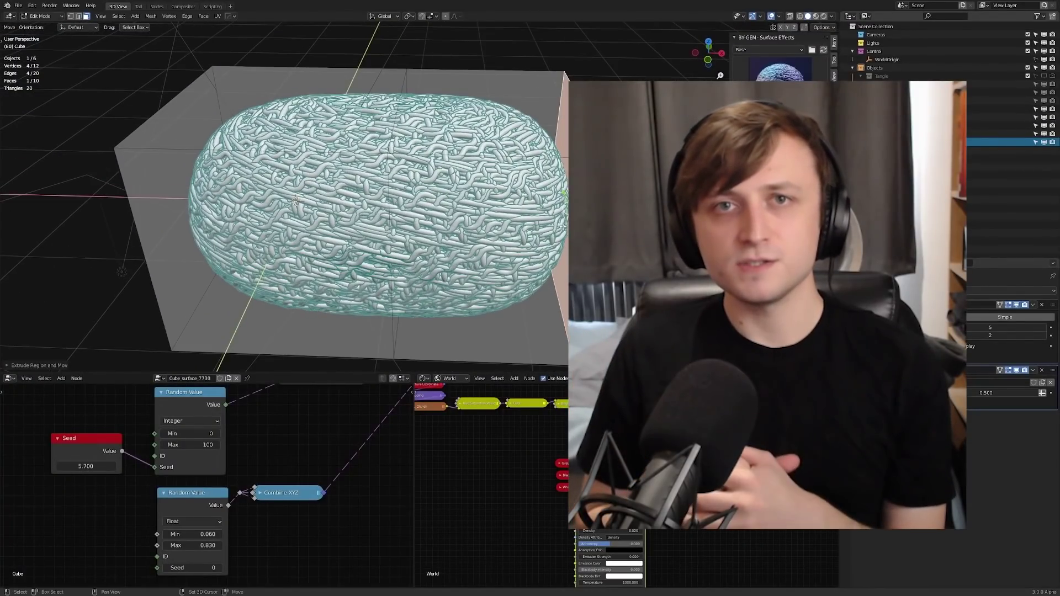
Step: Move the selected end face of the elongated cube to reshape the mesh under its surface effect
shift+middle_drag(563, 226, 545, 226)
key(g)
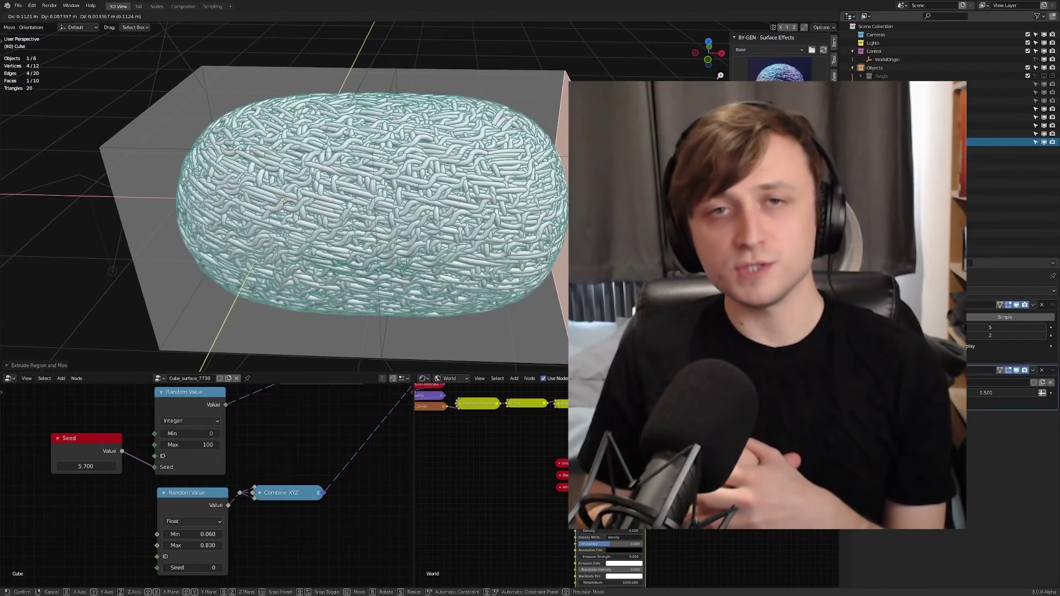
click(516, 212)
Step: Leave Edit Mode, deselect everything, and show the elongated mesh with rendered shading in a maximized viewport
key(Tab)
key(alt+a)
middle_drag(468, 233, 509, 191)
click(483, 198)
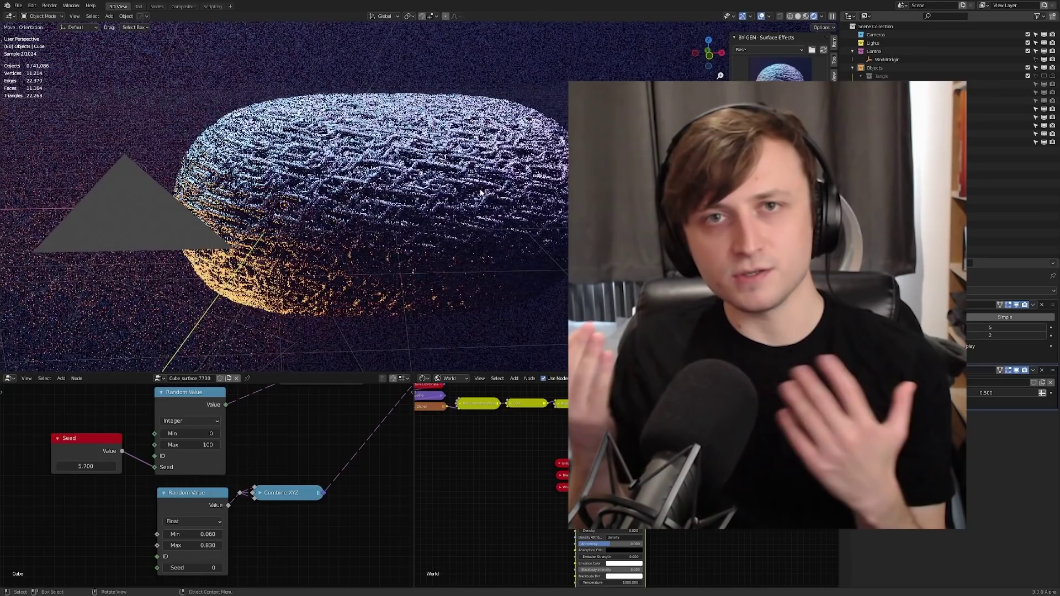
scroll(497, 191, up, 1)
key(ctrl+space)
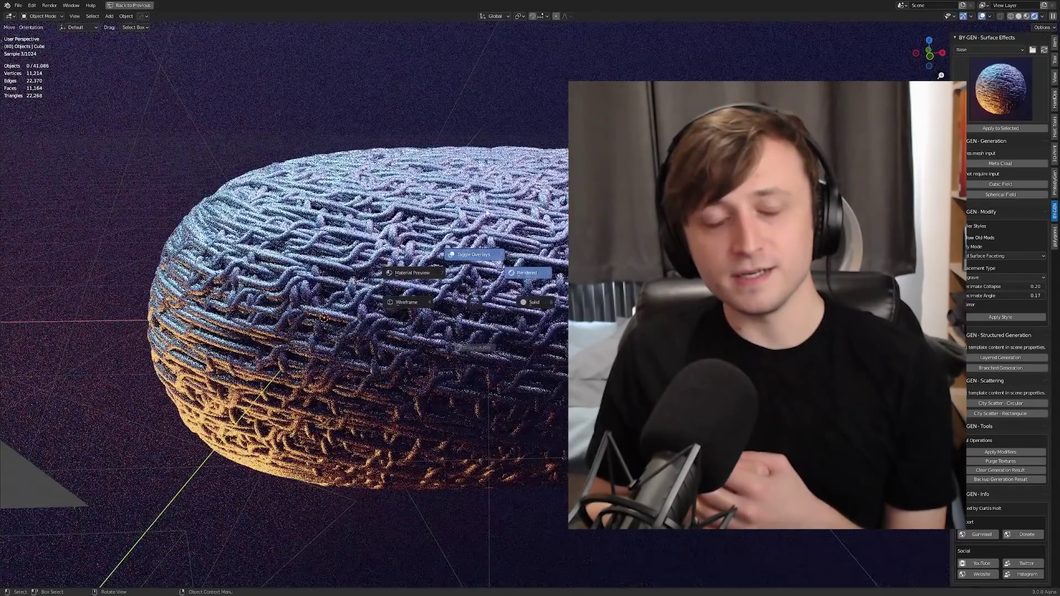